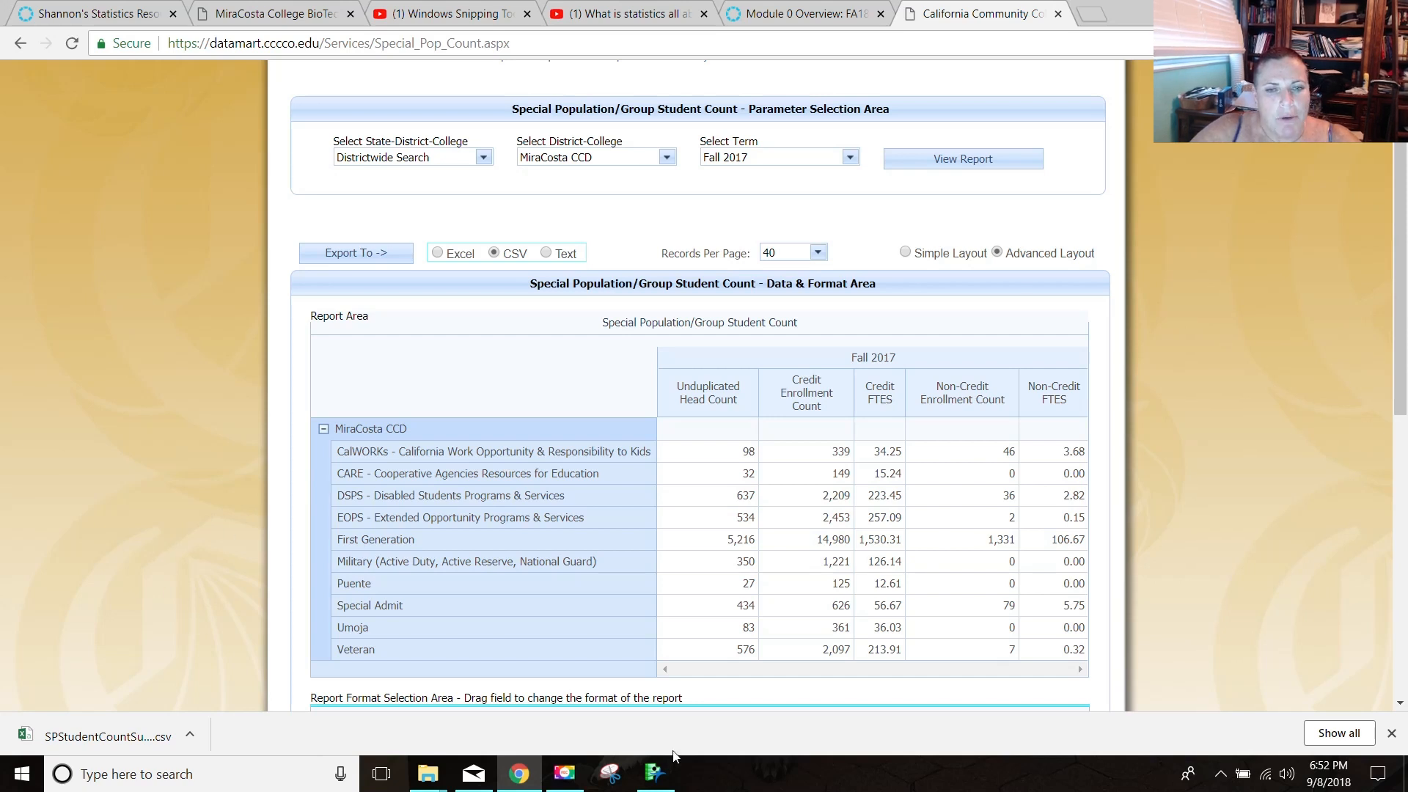
- Switch to JMP Pro and open SPStudentCountSumm.csv from the Downloads folder
{"action": "left_click", "coordinate": [656, 774]}
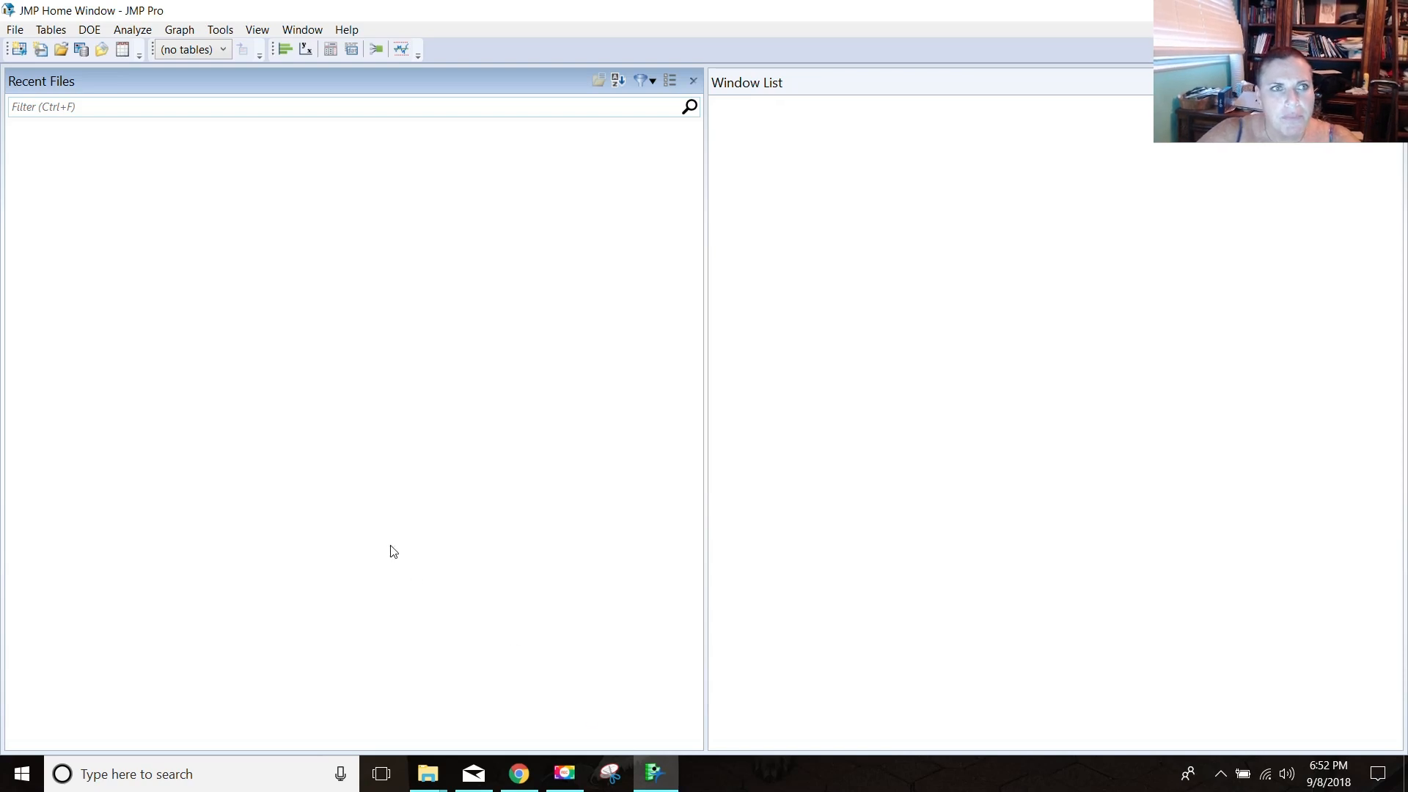
{"action": "left_click", "coordinate": [15, 30]}
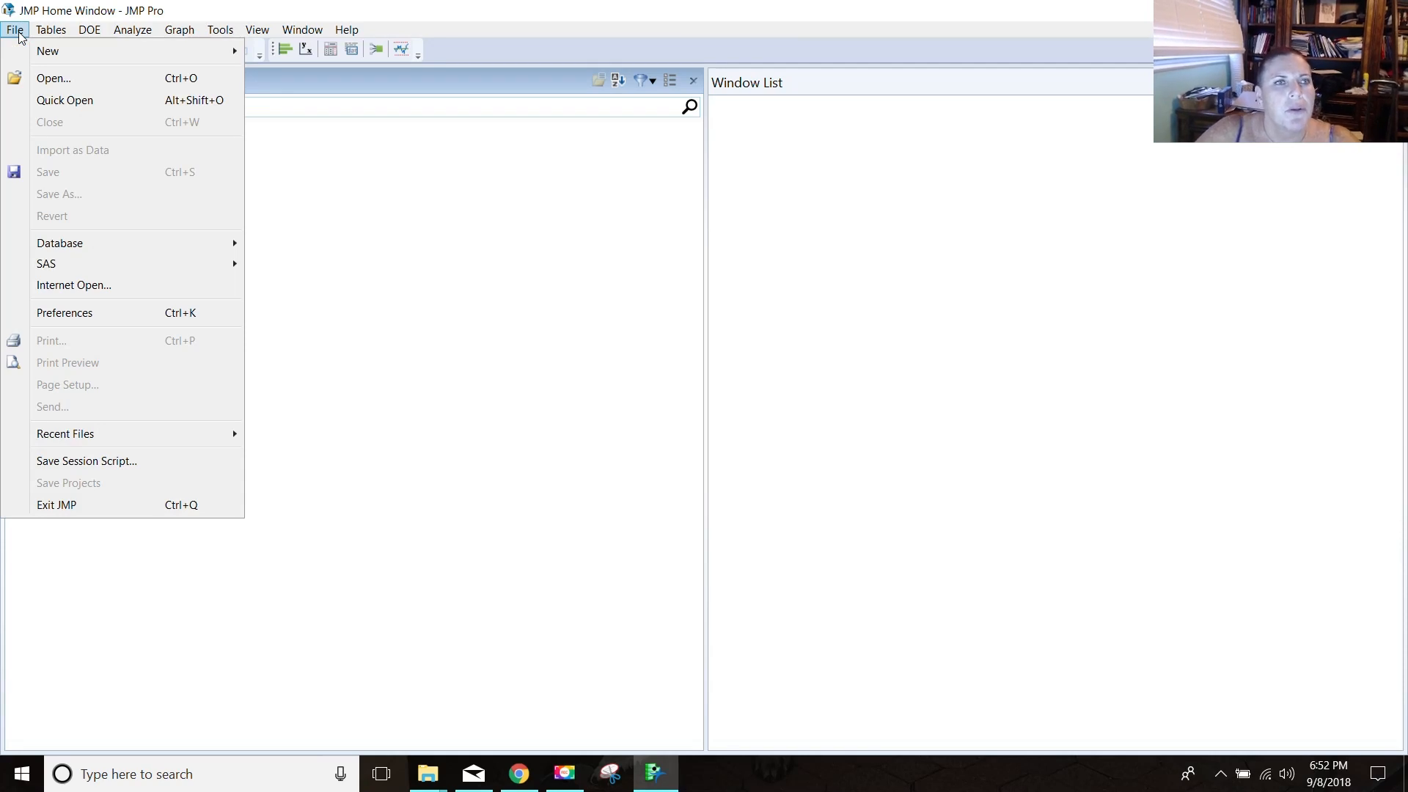
{"action": "left_click", "coordinate": [47, 78]}
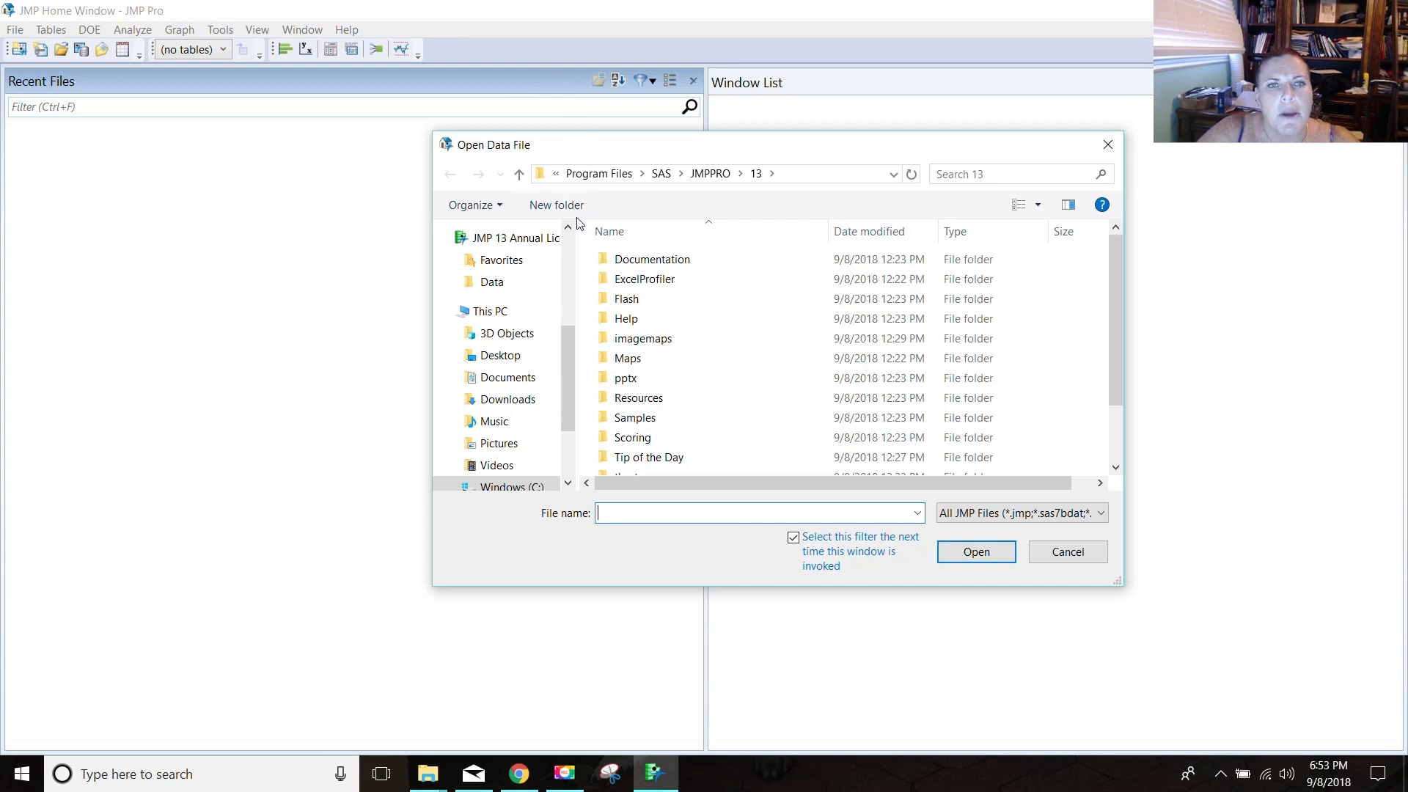
{"action": "left_click", "coordinate": [527, 402]}
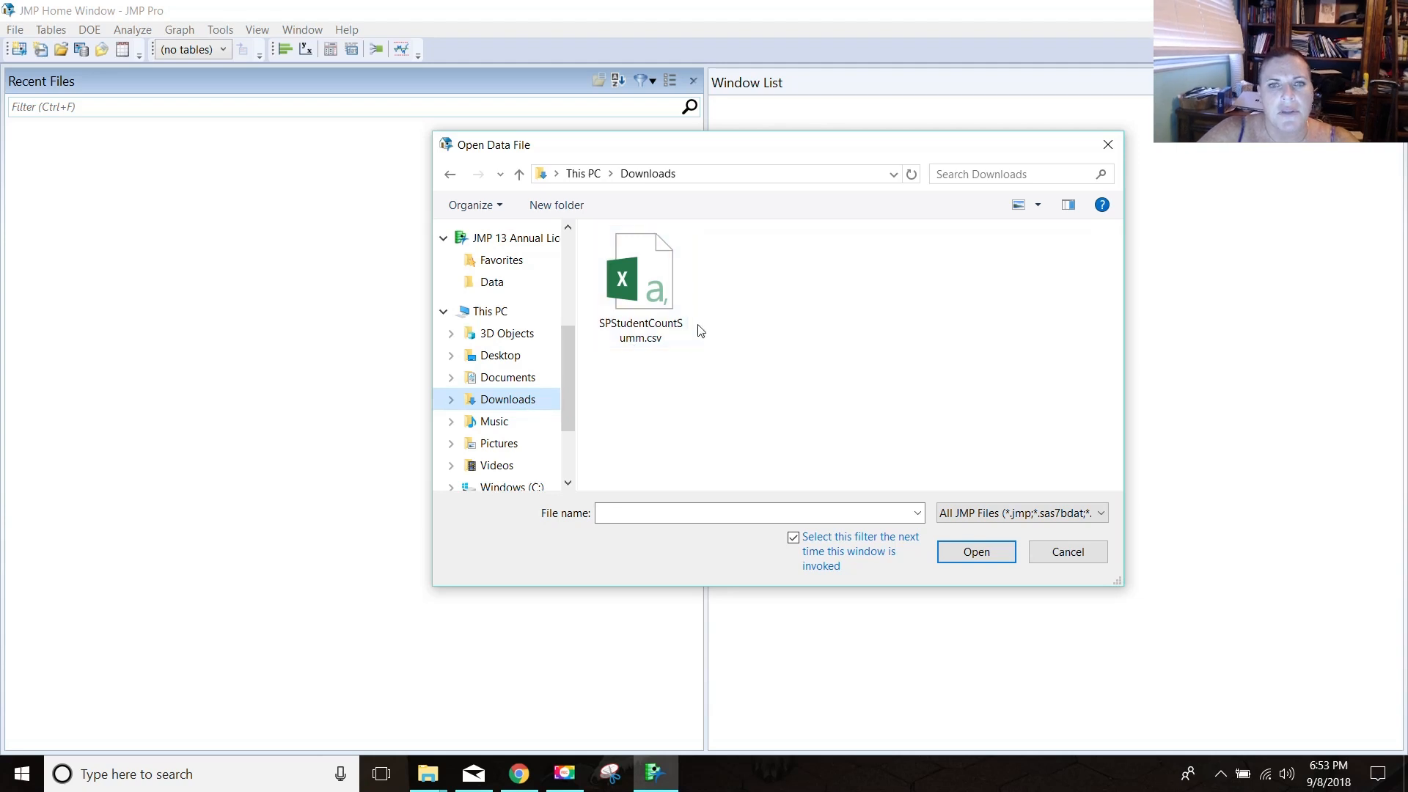
{"action": "double_click", "coordinate": [646, 297]}
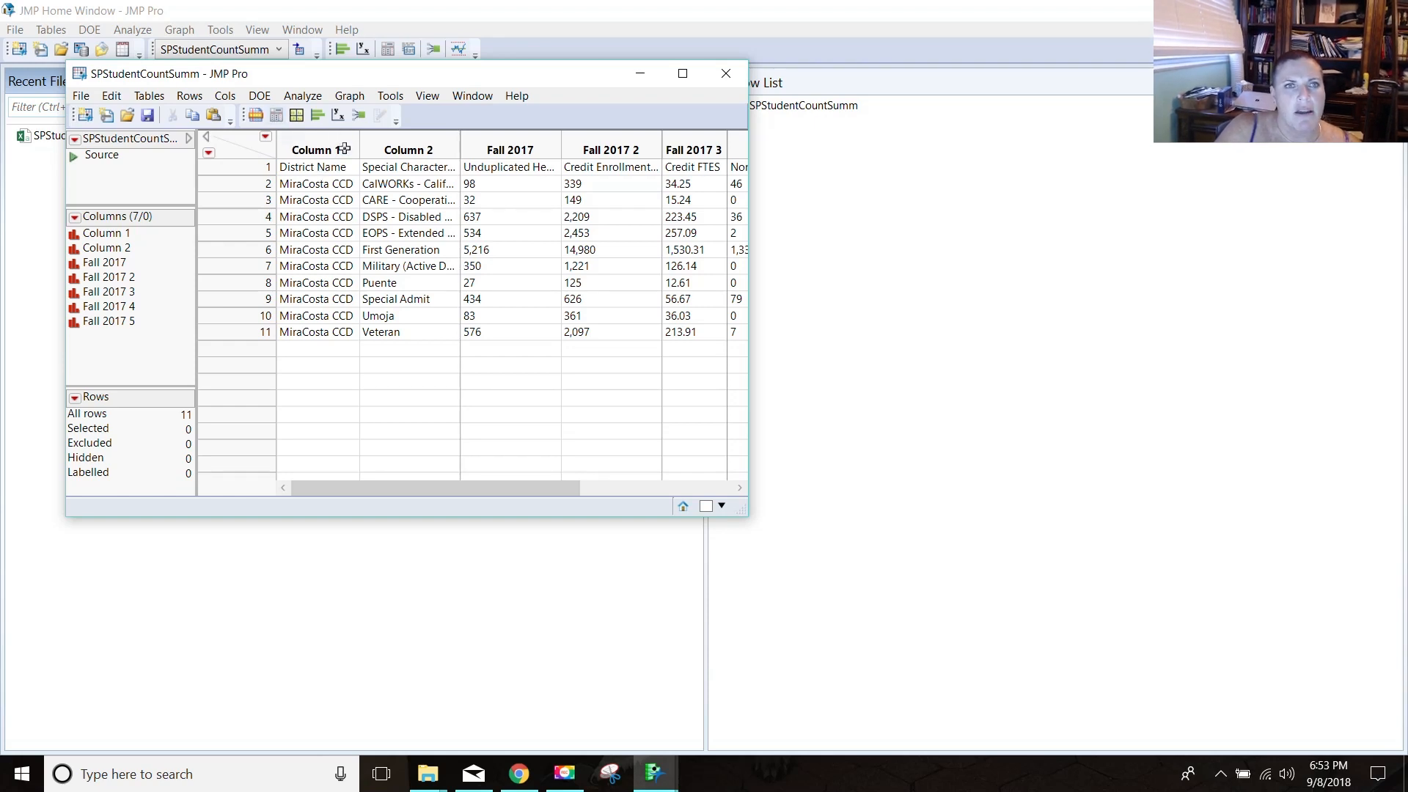
- Rename Column 1 of the data table as District Name
{"action": "left_click", "coordinate": [343, 149]}
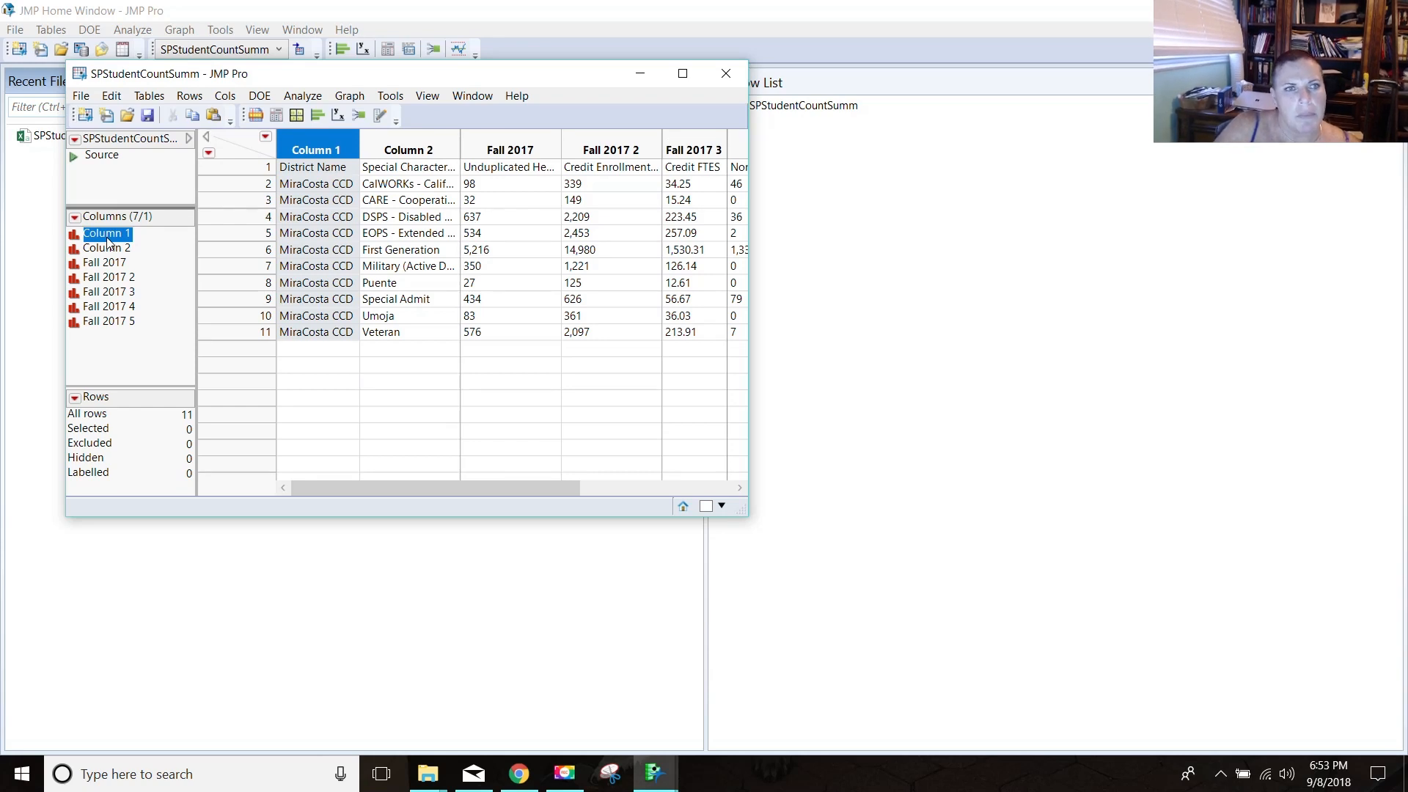
{"action": "left_click", "coordinate": [108, 236]}
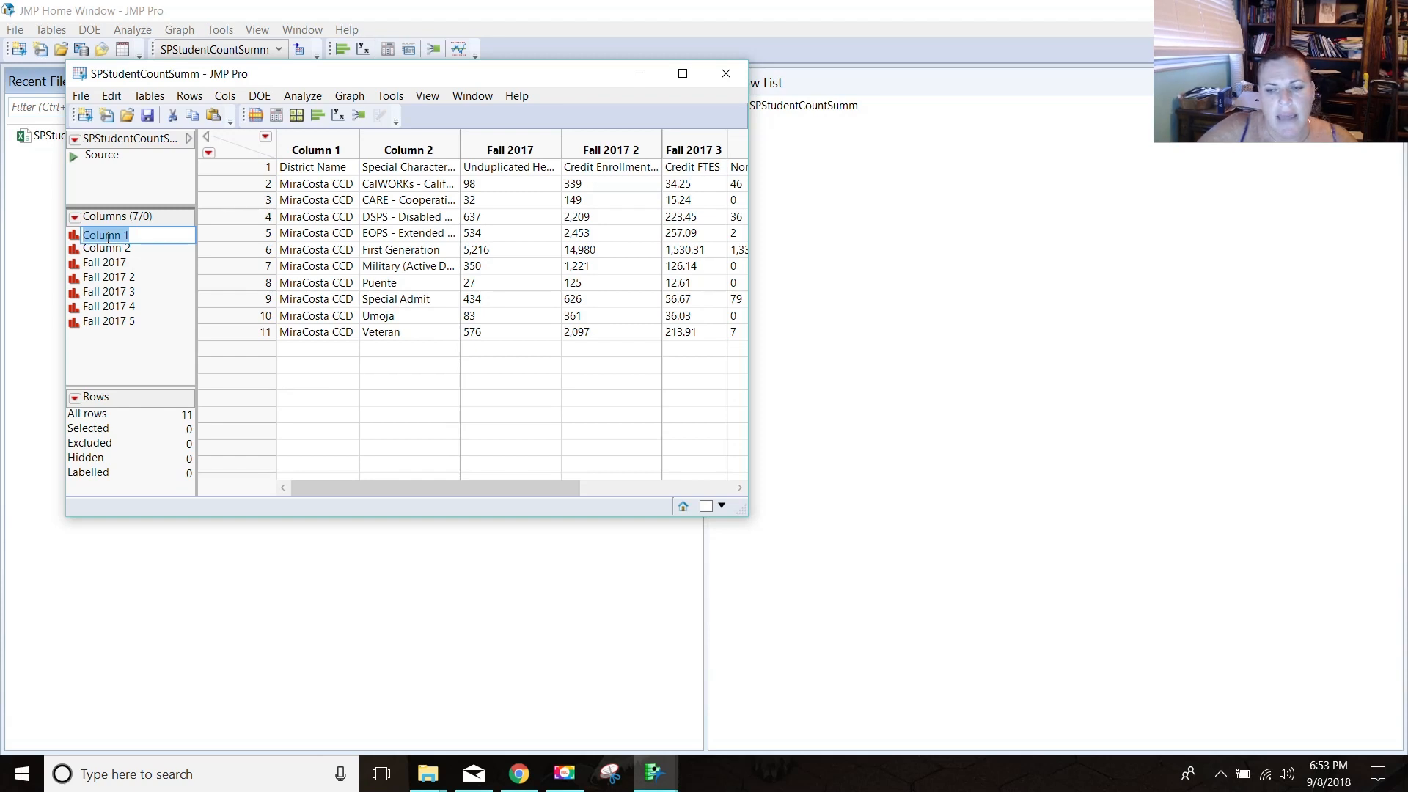
{"action": "type", "text": "District Name"}
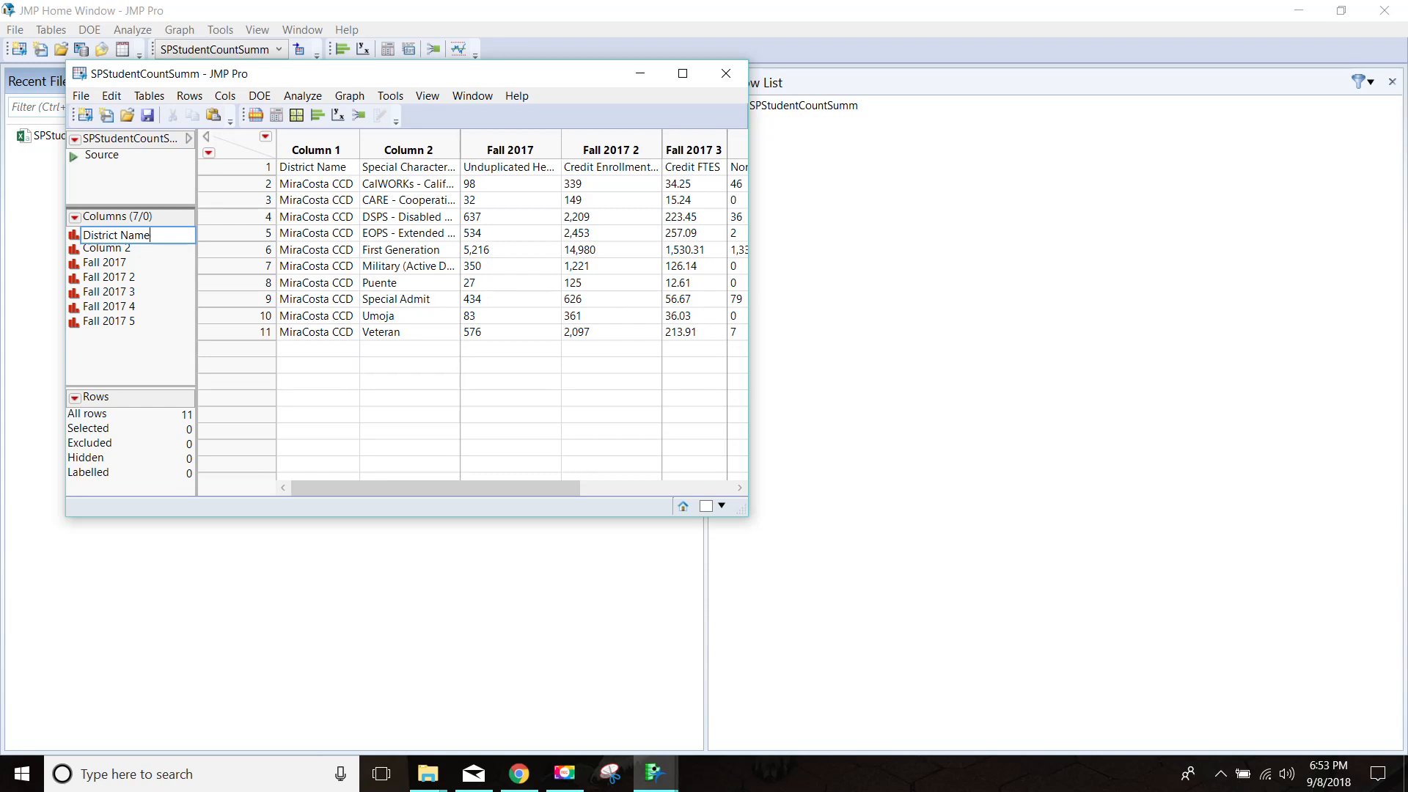
{"action": "key", "text": "Return"}
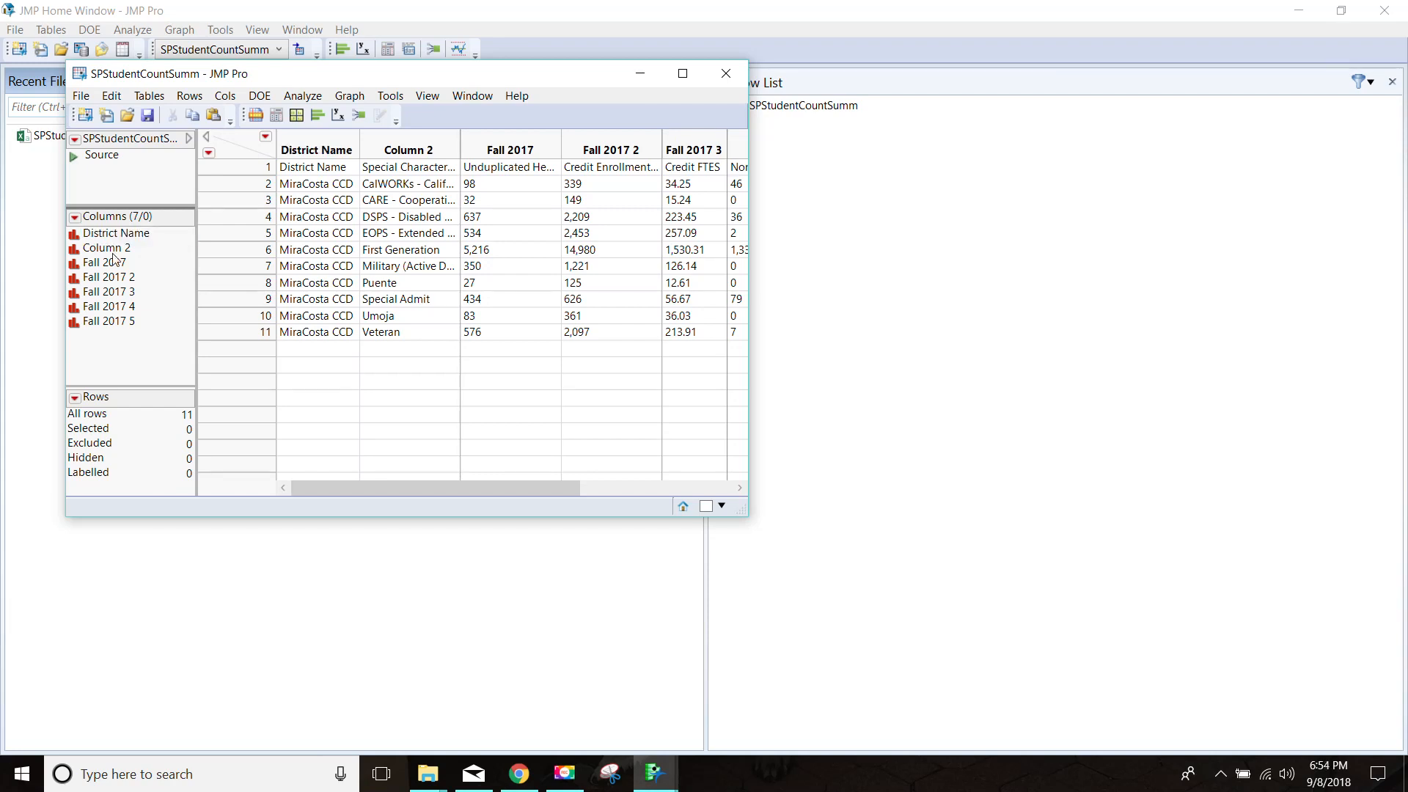
- Rename Column 2 as Special Characteristic, copying the heading from its first row
{"action": "left_click", "coordinate": [410, 169]}
{"action": "key", "text": "ctrl+c"}
{"action": "double_click", "coordinate": [109, 249]}
{"action": "key", "text": "ctrl+v"}
{"action": "key", "text": "Return"}
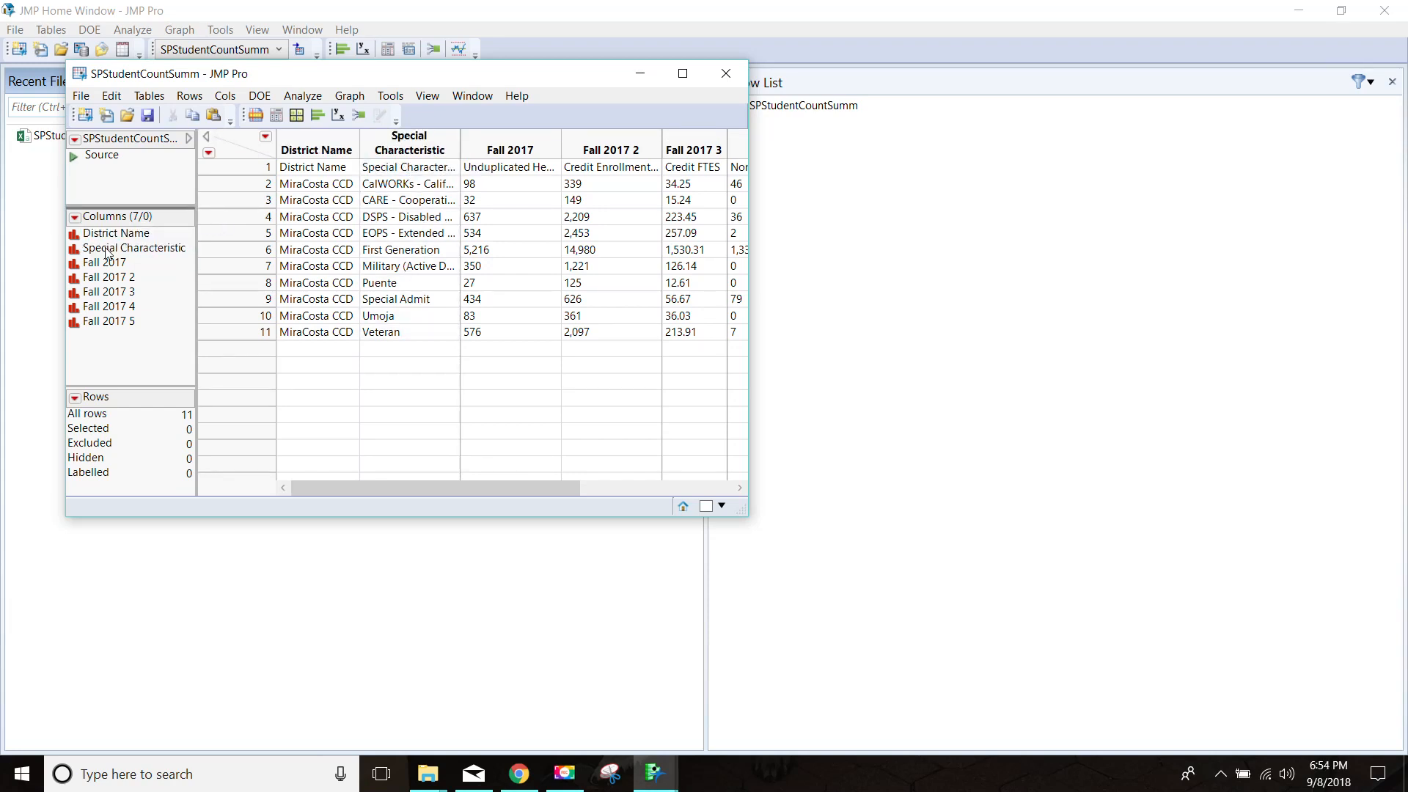
- Rename the Fall 2017 column as Unduplicated Head Count, copying the heading from its first row
{"action": "double_click", "coordinate": [532, 167]}
{"action": "key", "text": "ctrl+c"}
{"action": "double_click", "coordinate": [92, 264]}
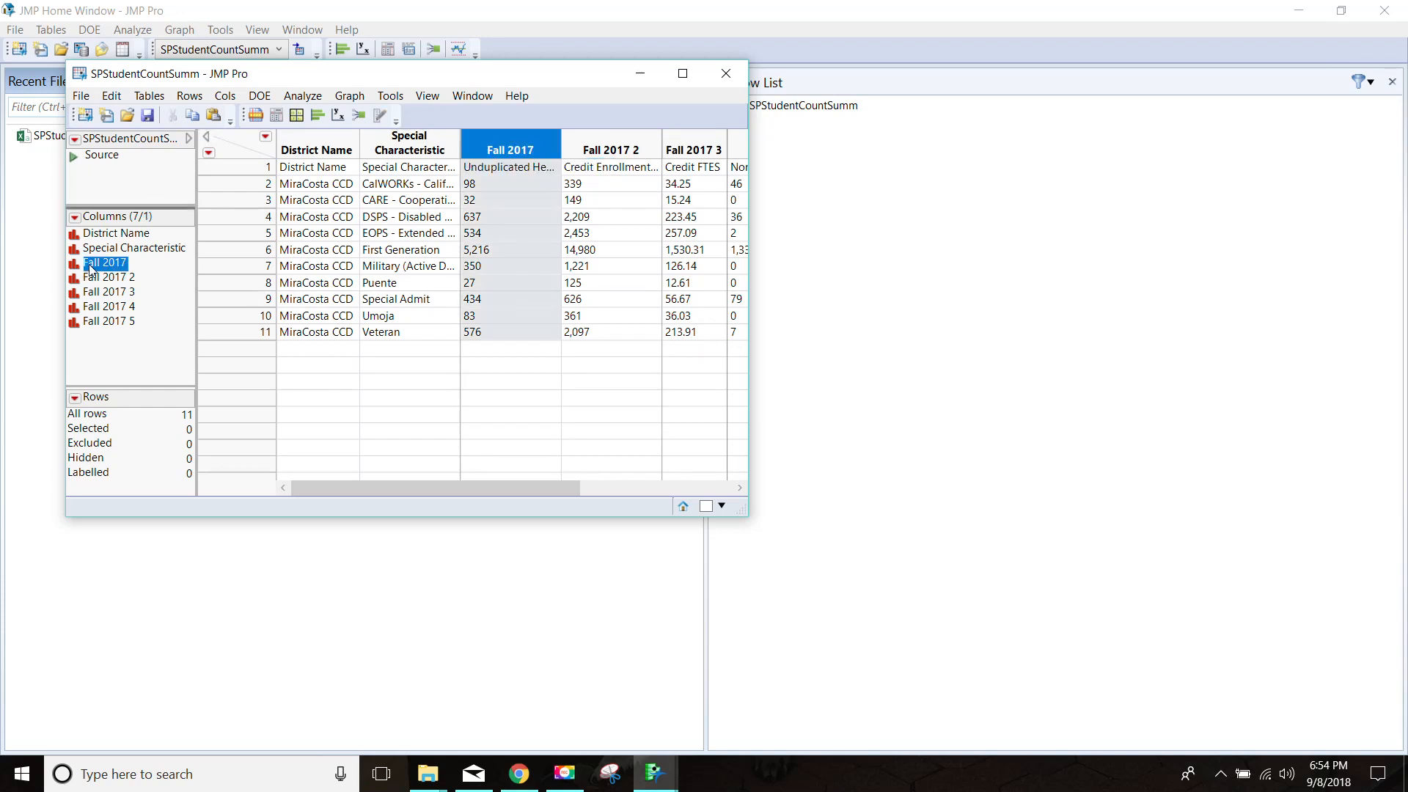
{"action": "key", "text": "ctrl+v"}
{"action": "key", "text": "Return"}
- Rename the Fall 2017 2 column as Credit Enrollment Count, using the heading copied from its first row
{"action": "double_click", "coordinate": [611, 167]}
{"action": "key", "text": "ctrl+c"}
{"action": "double_click", "coordinate": [109, 279]}
{"action": "key", "text": "ctrl+v"}
{"action": "key", "text": "Return"}
- Rename the Fall 2017 3 column as Credit FTES from its first row, and enlarge the table window to show the remaining columns
{"action": "double_click", "coordinate": [693, 168]}
{"action": "key", "text": "ctrl+c"}
{"action": "double_click", "coordinate": [109, 292]}
{"action": "key", "text": "ctrl+v"}
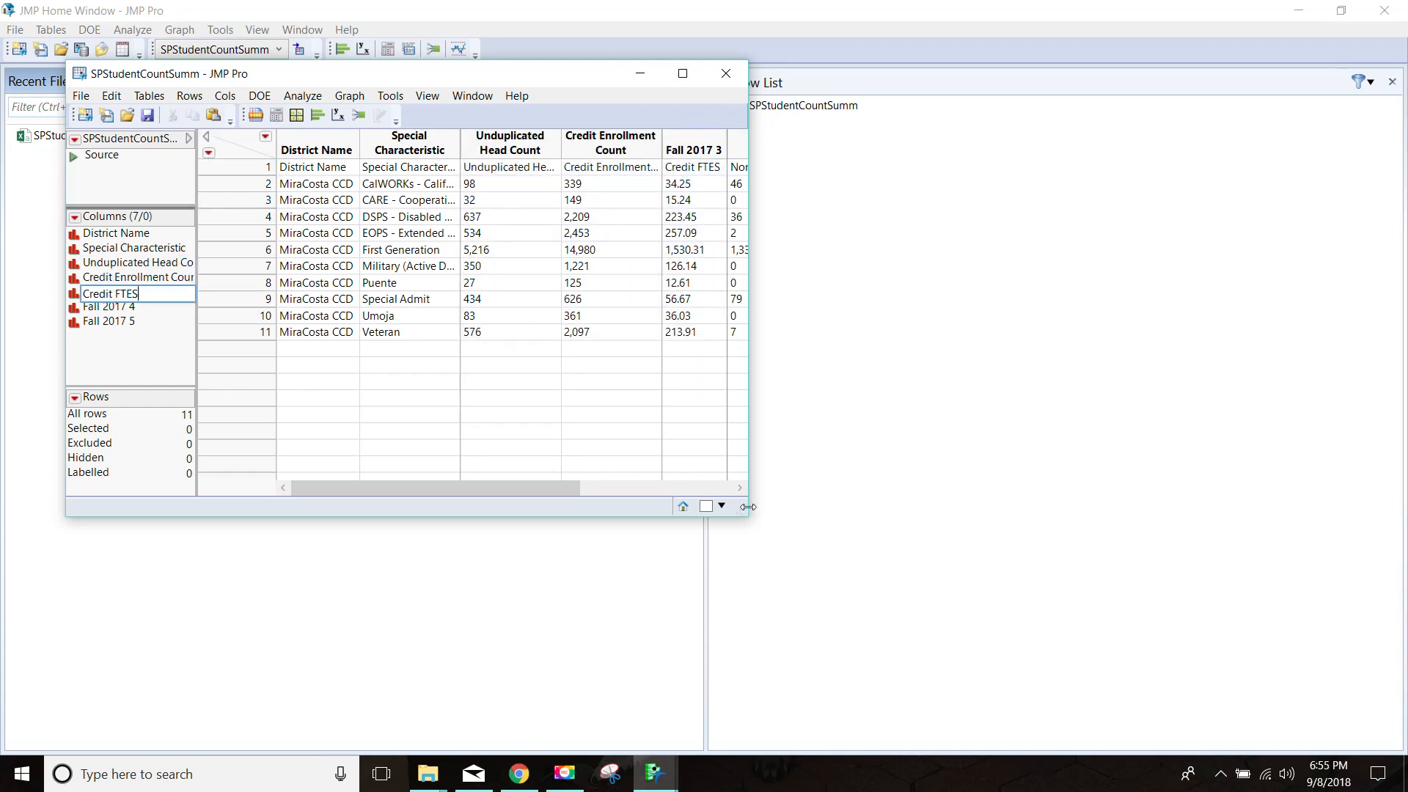
{"action": "left_click_drag", "start_coordinate": [748, 517], "coordinate": [1040, 551]}
{"action": "double_click", "coordinate": [689, 174]}
{"action": "key", "text": "ctrl+c"}
{"action": "double_click", "coordinate": [115, 301]}
{"action": "key", "text": "ctrl+v"}
{"action": "key", "text": "Return"}
- Rename the Fall 2017 4 column as Non-Credit Enrollment Count, copying the heading from its first row
{"action": "double_click", "coordinate": [770, 167]}
{"action": "key", "text": "ctrl+c"}
{"action": "double_click", "coordinate": [109, 317]}
{"action": "key", "text": "ctrl+v"}
{"action": "key", "text": "Return"}
- Rename the Fall 2017 5 column as Non-Credit FTES, copying the heading from its first row
{"action": "double_click", "coordinate": [871, 167]}
{"action": "key", "text": "ctrl+c"}
{"action": "double_click", "coordinate": [88, 333]}
{"action": "key", "text": "ctrl+v"}
{"action": "key", "text": "Return"}
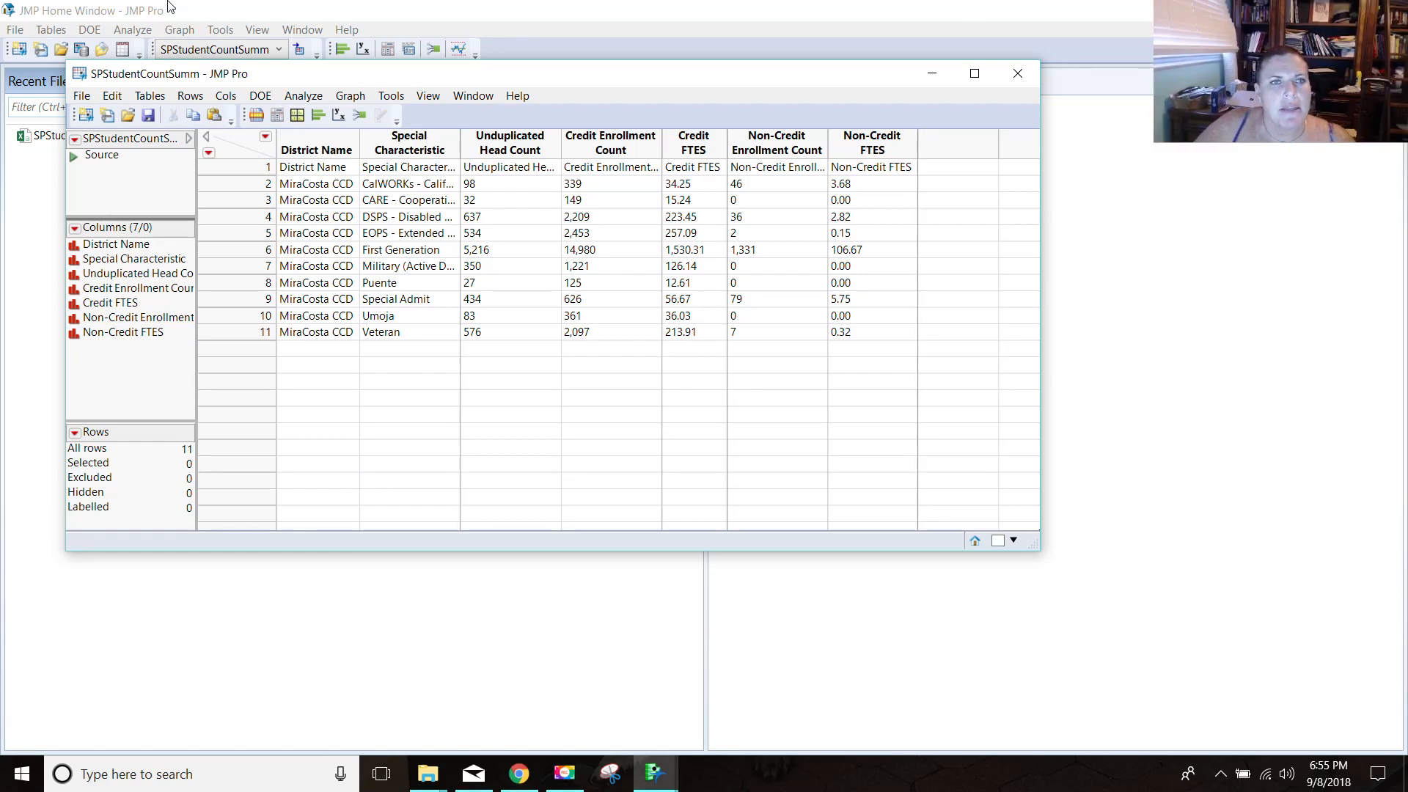
- Delete row 1, which repeats the column headings, from the data table
{"action": "left_click", "coordinate": [248, 163]}
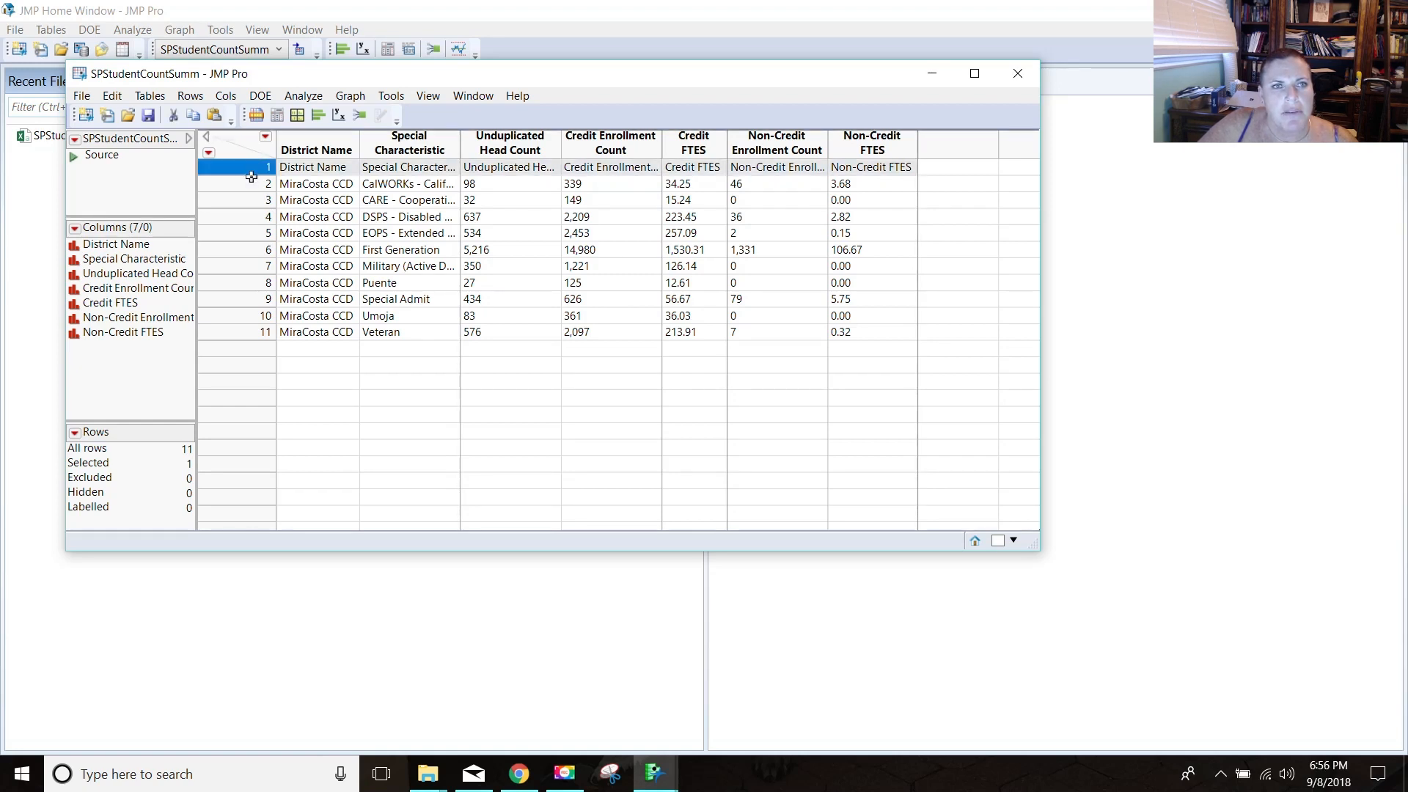
{"action": "right_click", "coordinate": [255, 164]}
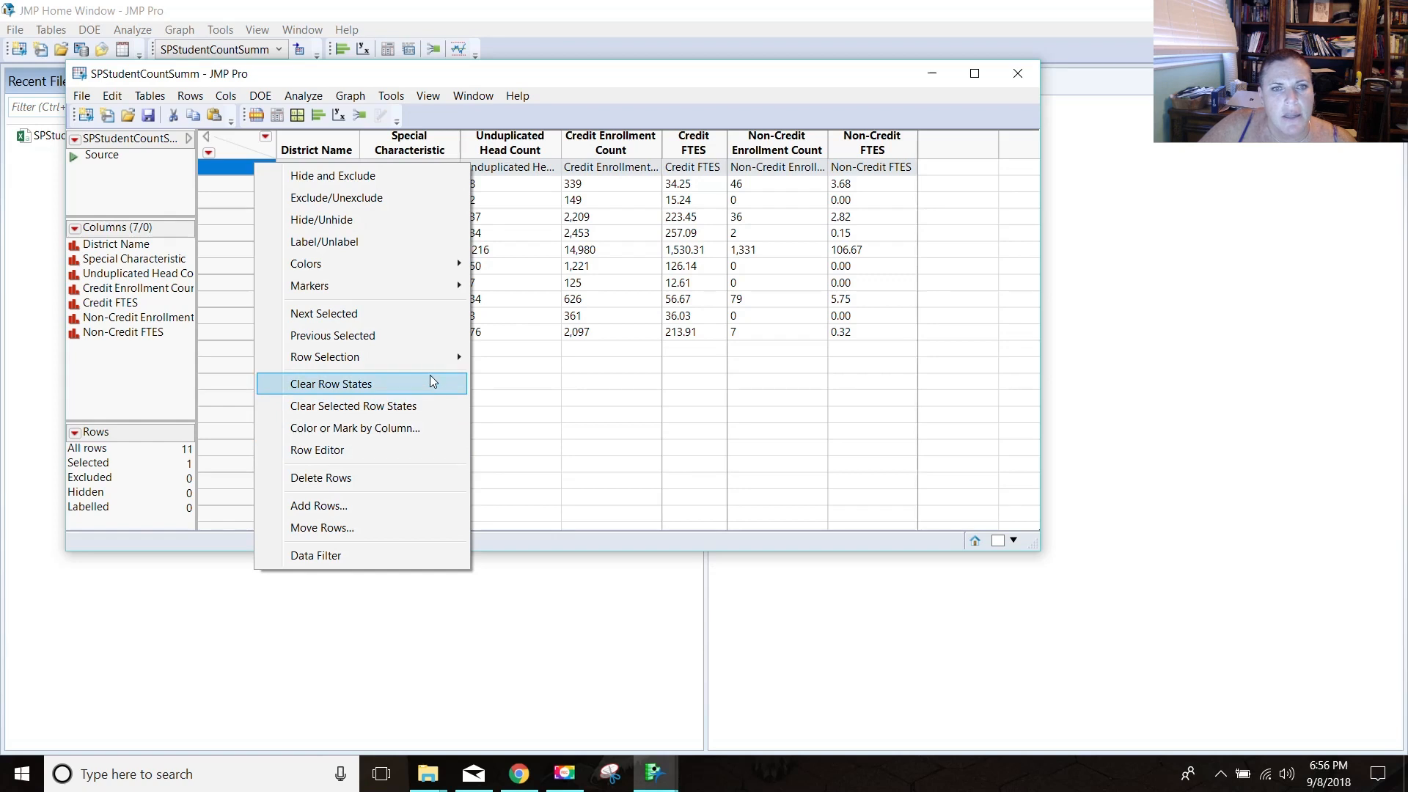
{"action": "mouse_move", "coordinate": [456, 352]}
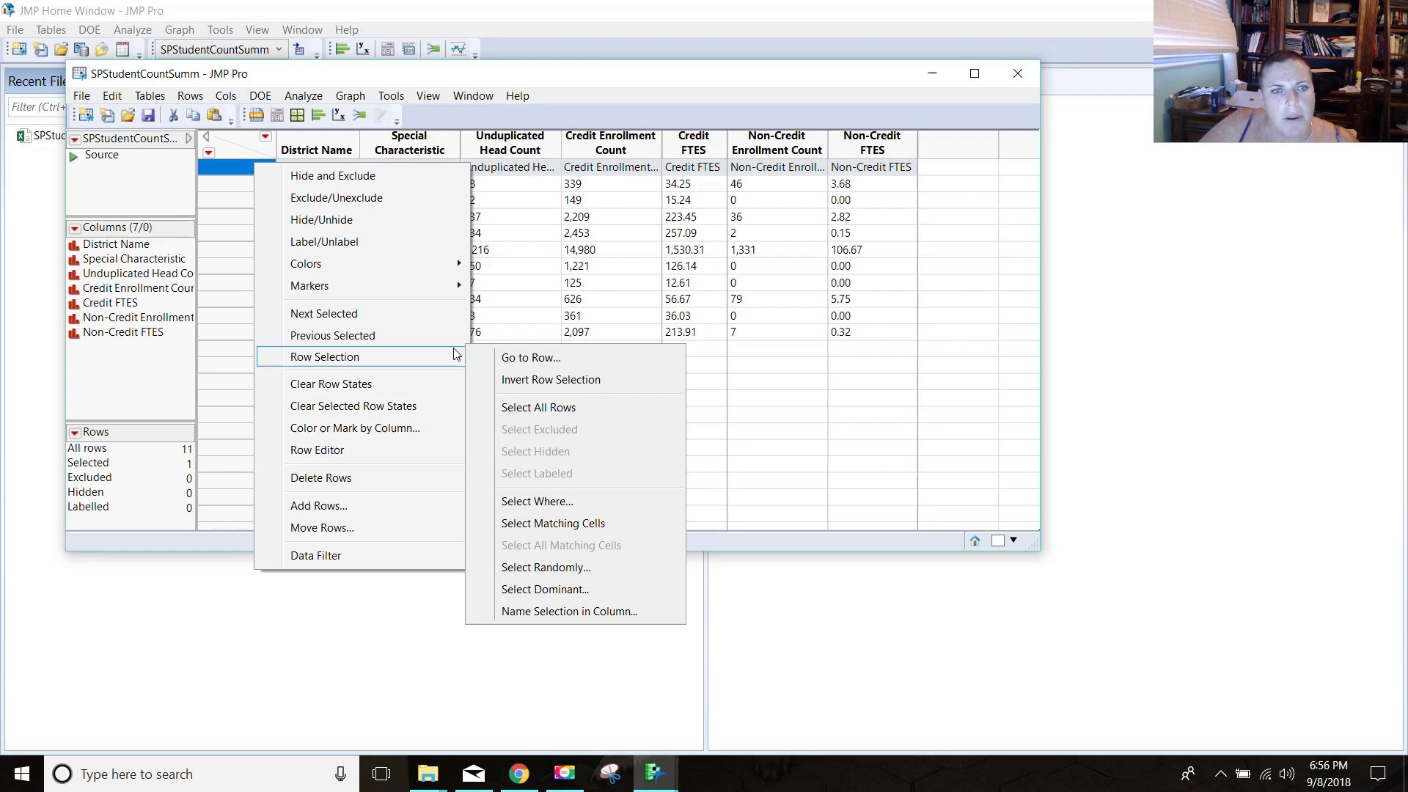
{"action": "left_click", "coordinate": [341, 479]}
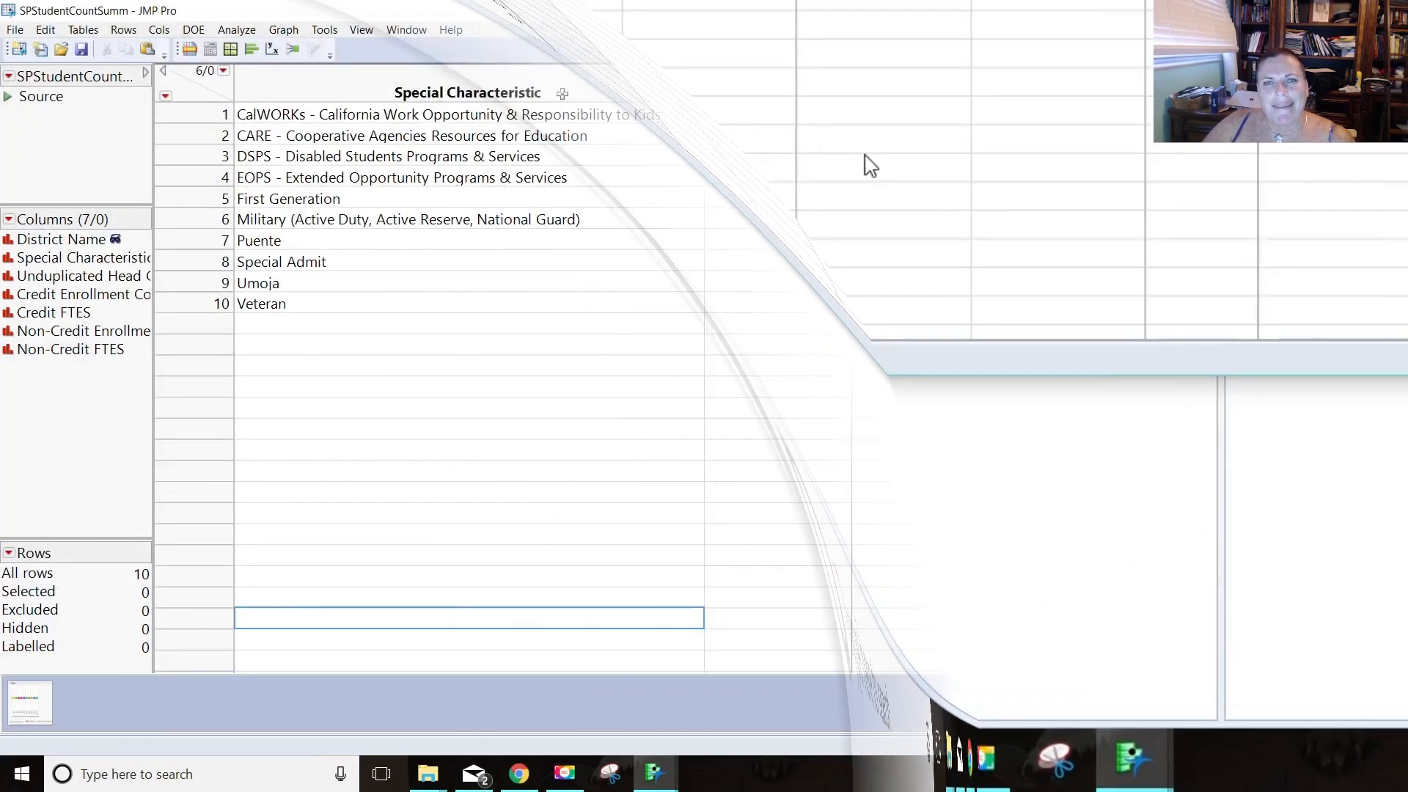
- Create a pie chart in Graph Builder with Special Characteristic as the X variable
{"action": "left_click", "coordinate": [565, 96]}
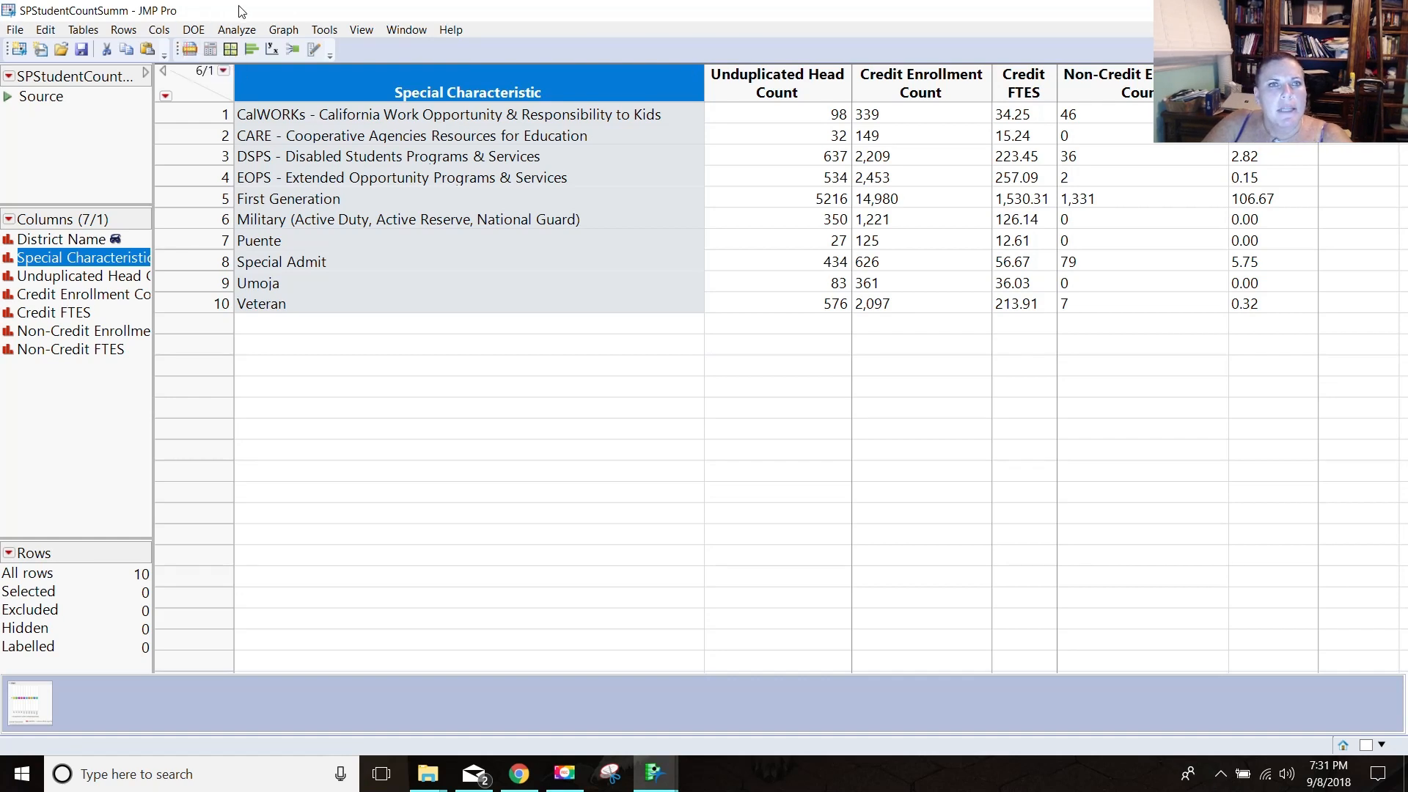
{"action": "left_click", "coordinate": [282, 32]}
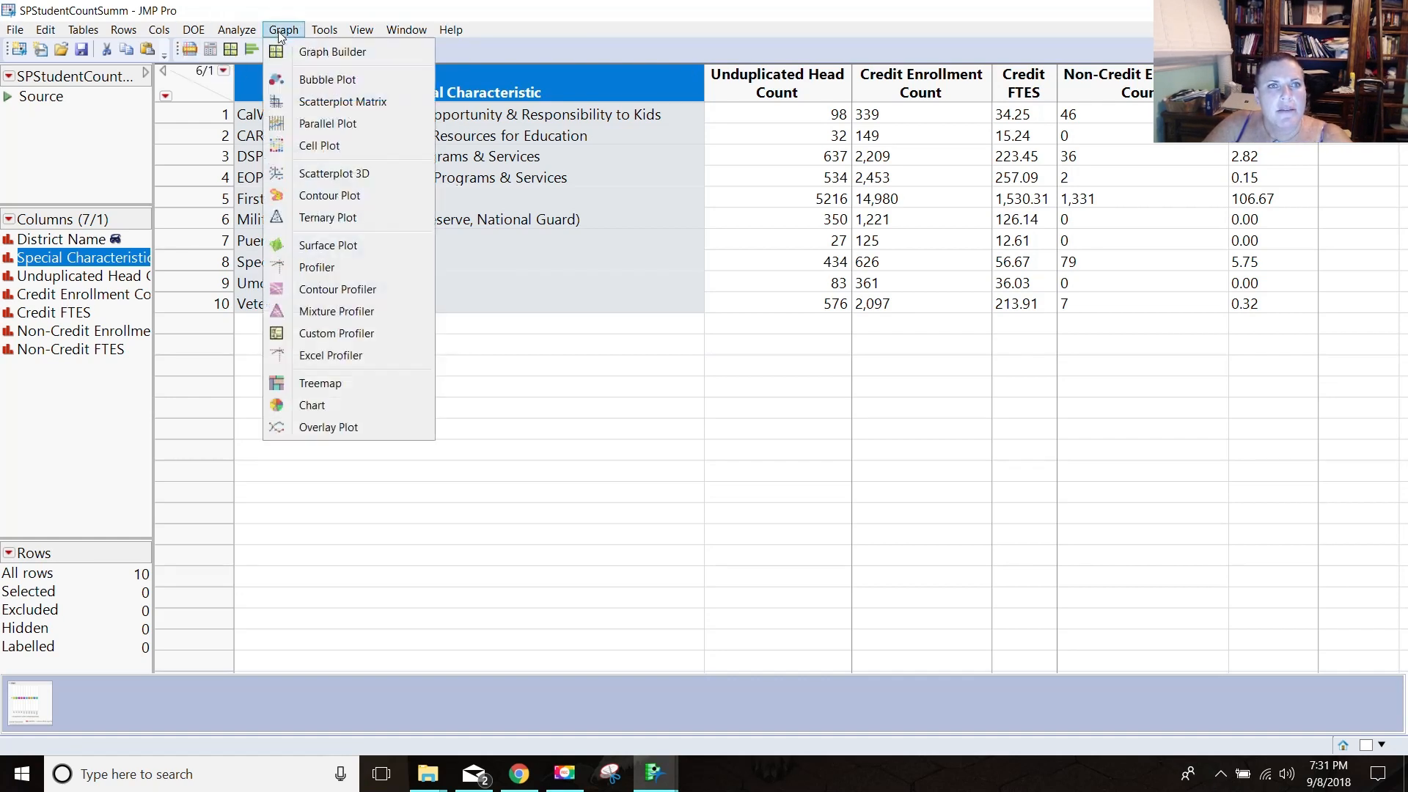
{"action": "left_click", "coordinate": [322, 52]}
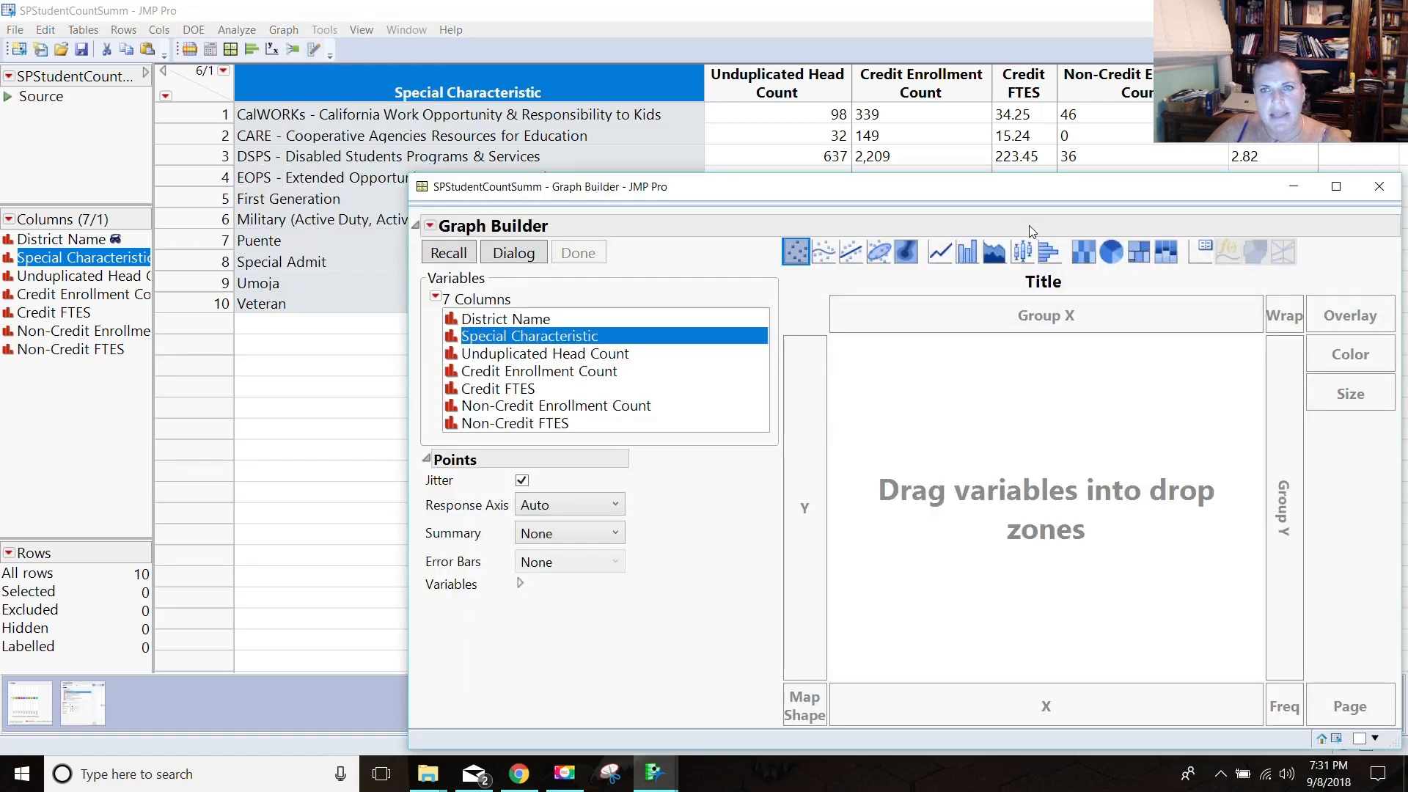
{"action": "left_click", "coordinate": [1111, 252]}
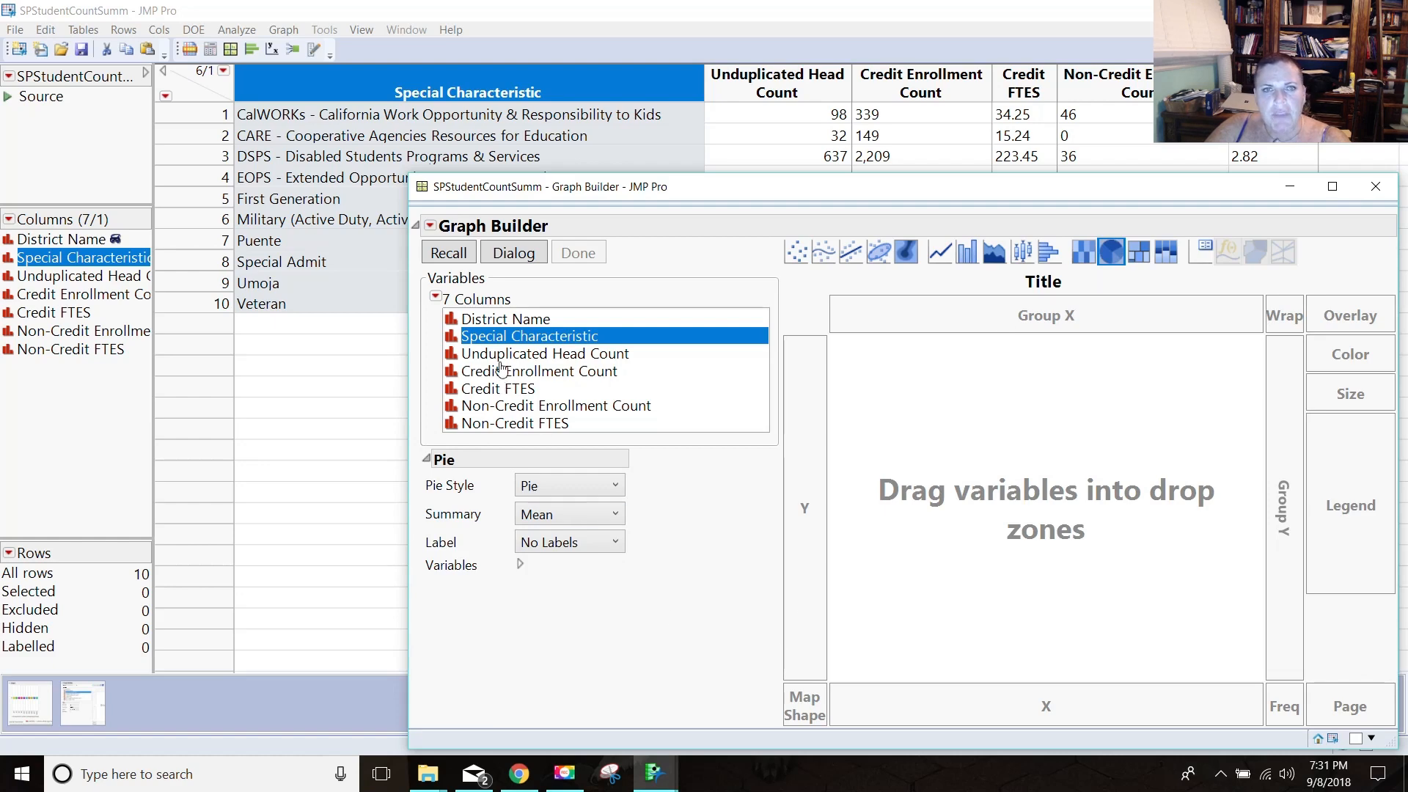
{"action": "left_click_drag", "start_coordinate": [530, 339], "coordinate": [891, 706]}
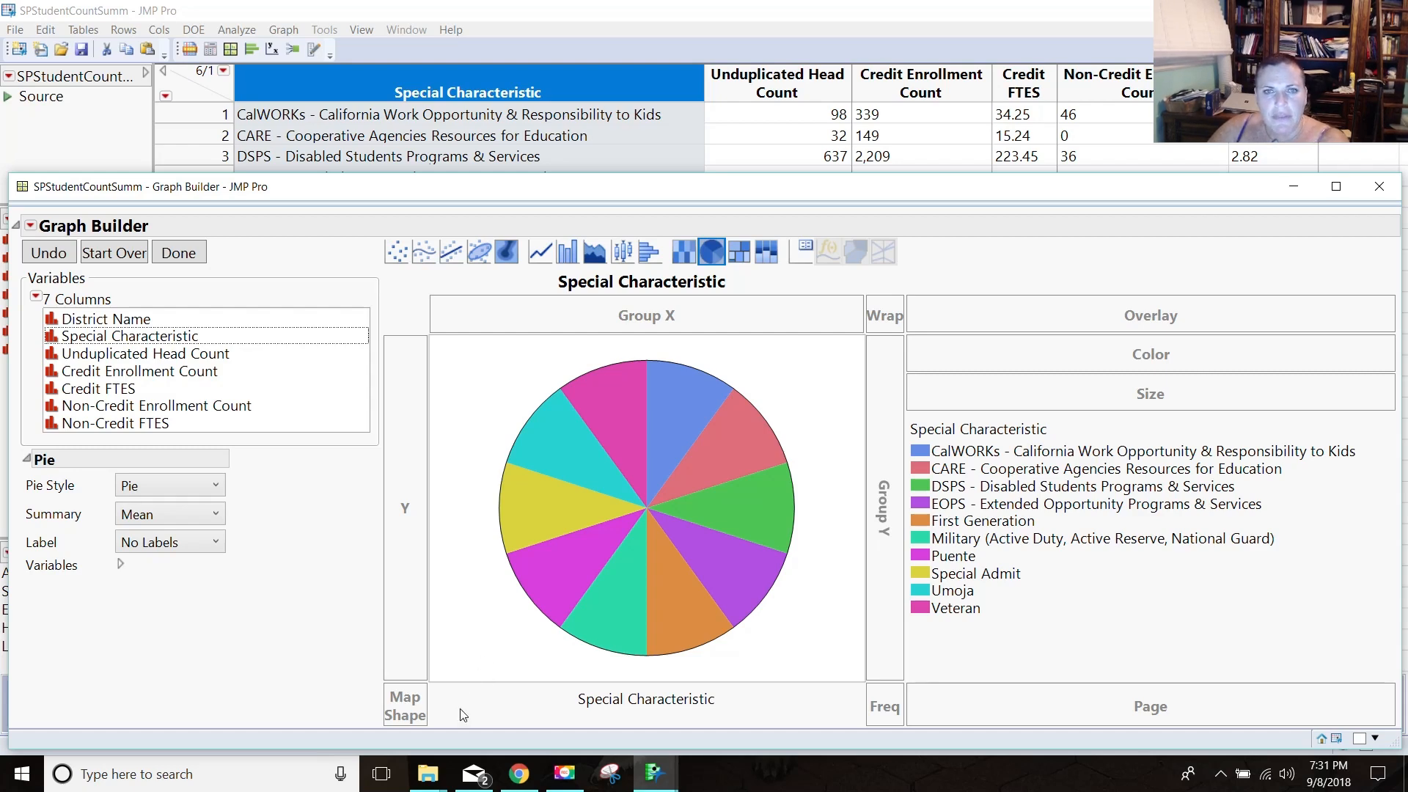
{"action": "left_click_drag", "start_coordinate": [952, 188], "coordinate": [978, 201]}
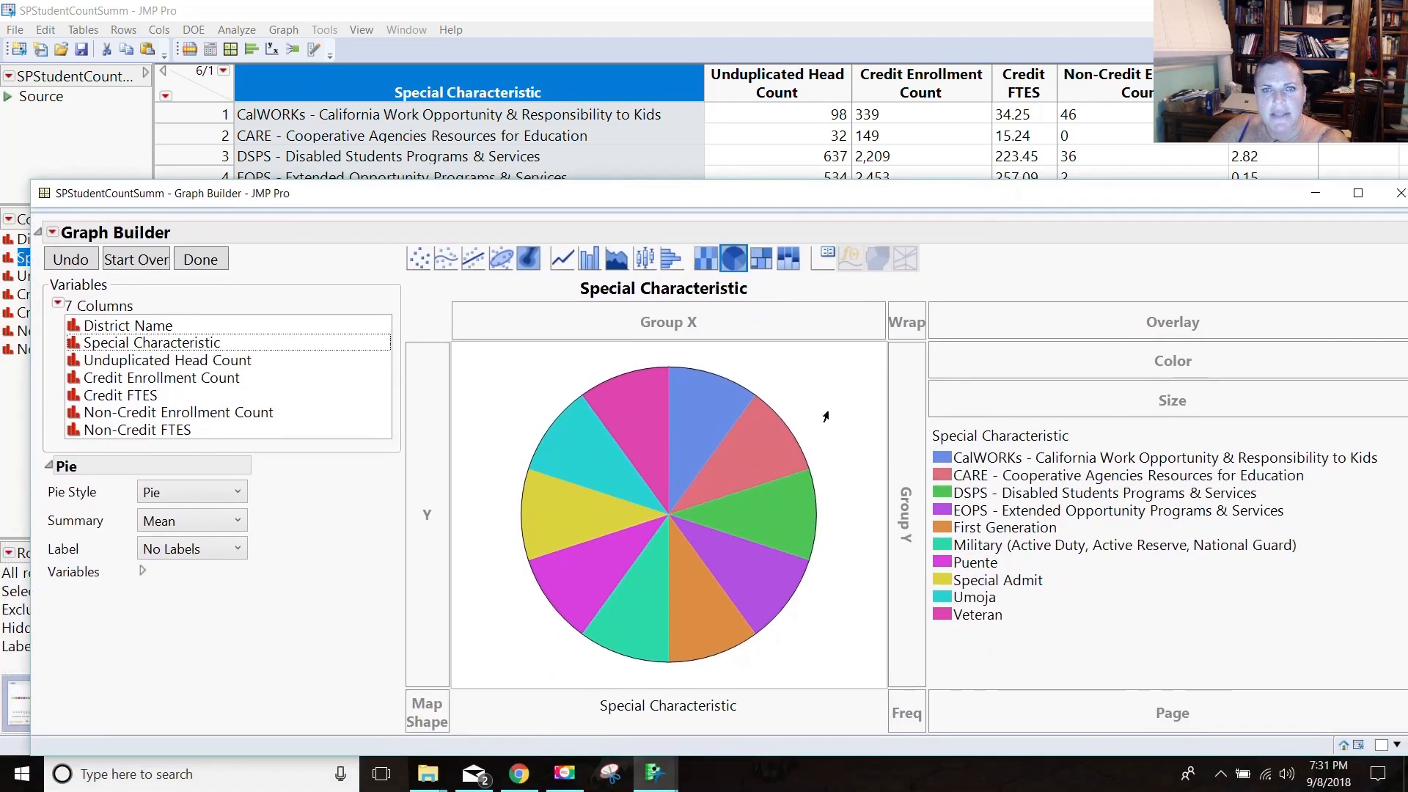
{"action": "mouse_move", "coordinate": [817, 686]}
{"action": "left_mouse_down"}
{"action": "mouse_move", "coordinate": [763, 496]}
{"action": "mouse_move", "coordinate": [682, 451]}
{"action": "left_mouse_up"}
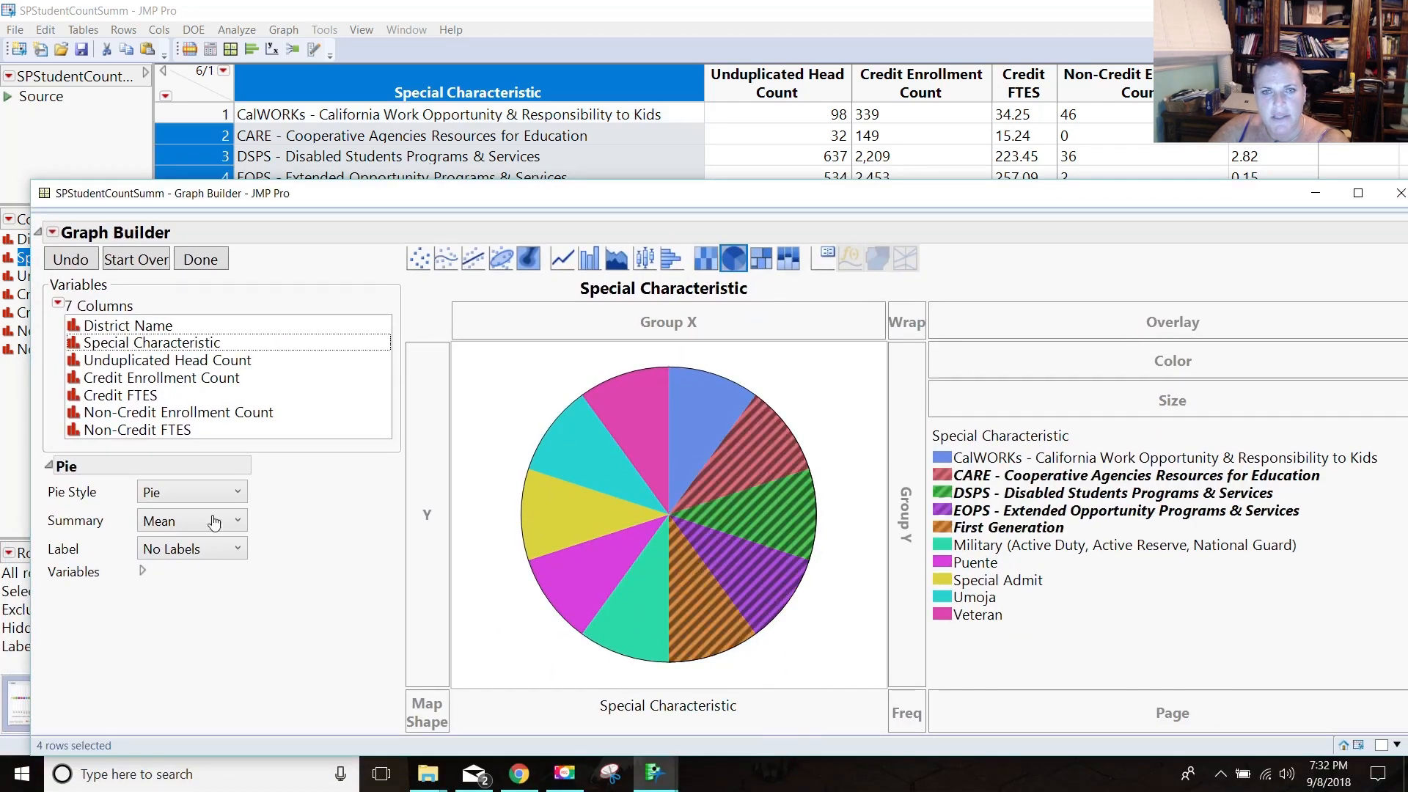
{"action": "left_click", "coordinate": [507, 412]}
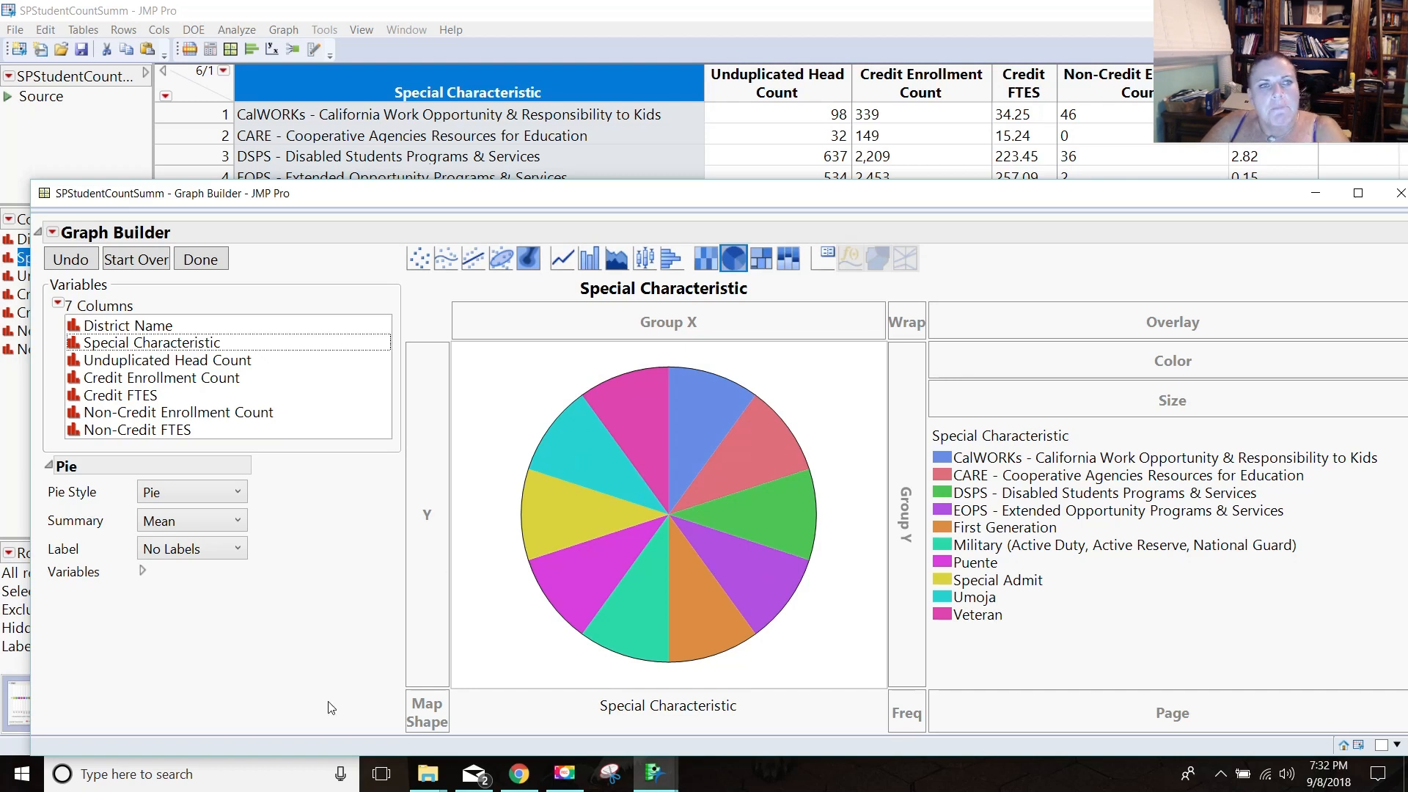
- Assign Unduplicated Head Count to the pie chart's Y role and set the summary statistic to % of Total
{"action": "left_click", "coordinate": [185, 364]}
{"action": "left_click_drag", "start_coordinate": [185, 366], "coordinate": [421, 541]}
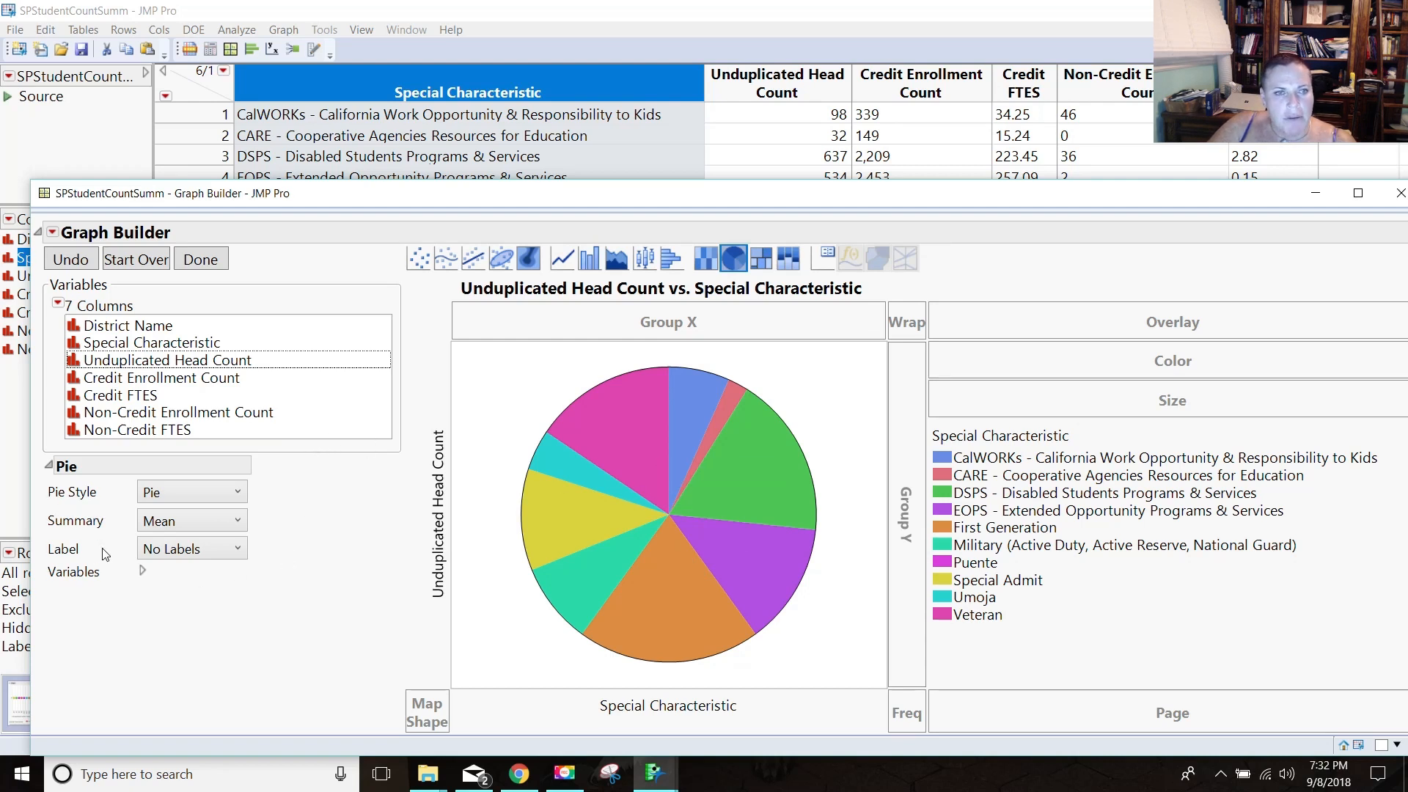
{"action": "left_click", "coordinate": [181, 523]}
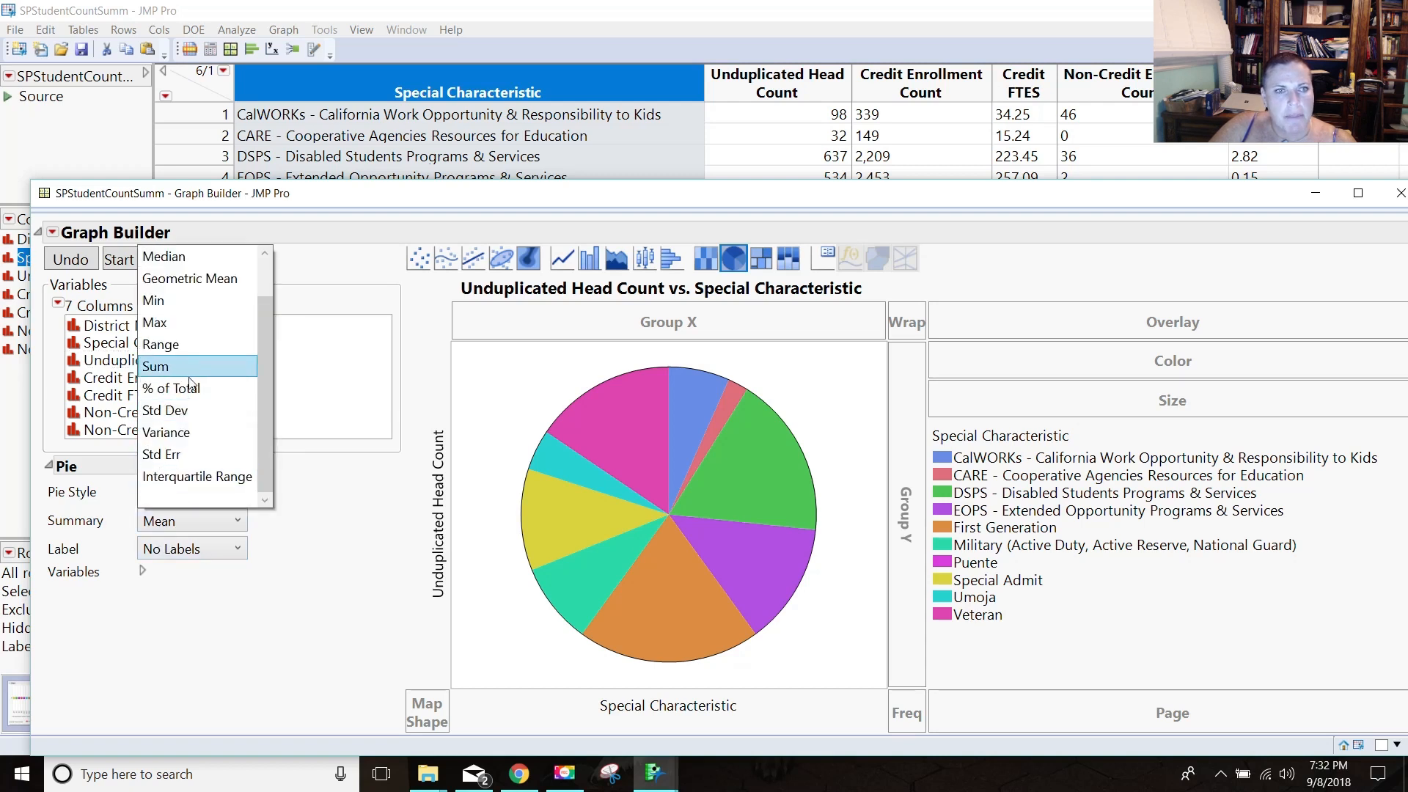
{"action": "left_click", "coordinate": [193, 390]}
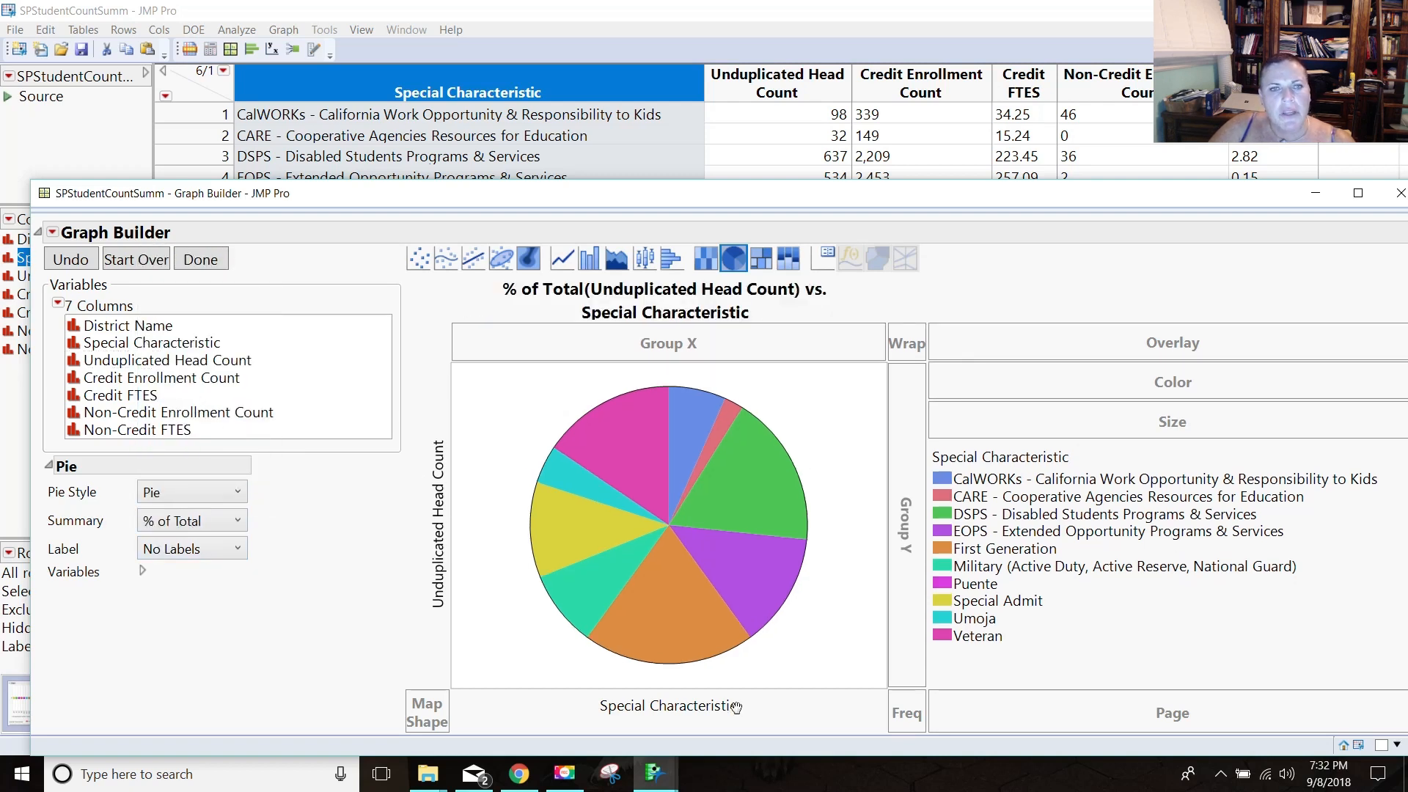
- Label the pie slices by percent of total values and finish the graph
{"action": "left_click", "coordinate": [207, 558]}
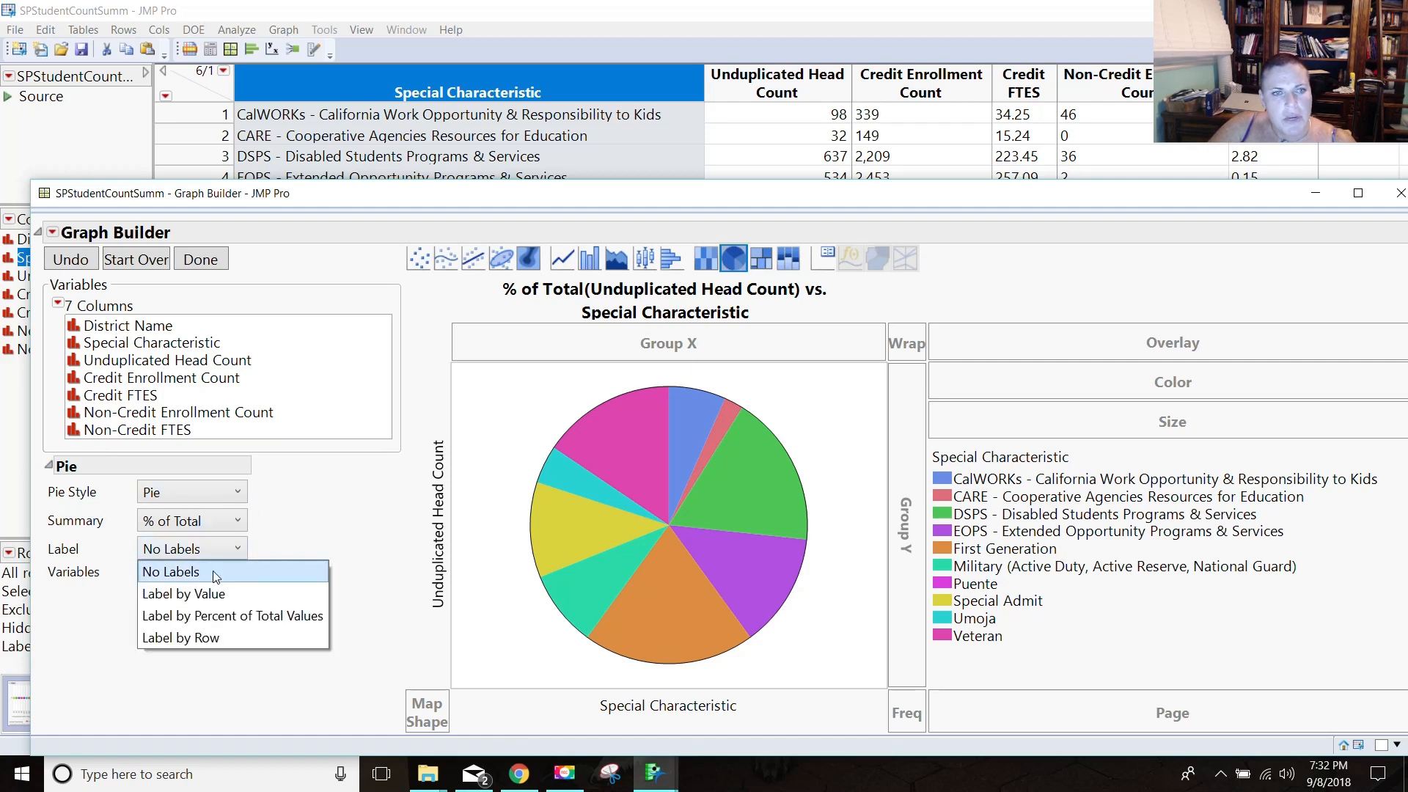
{"action": "left_click", "coordinate": [255, 615]}
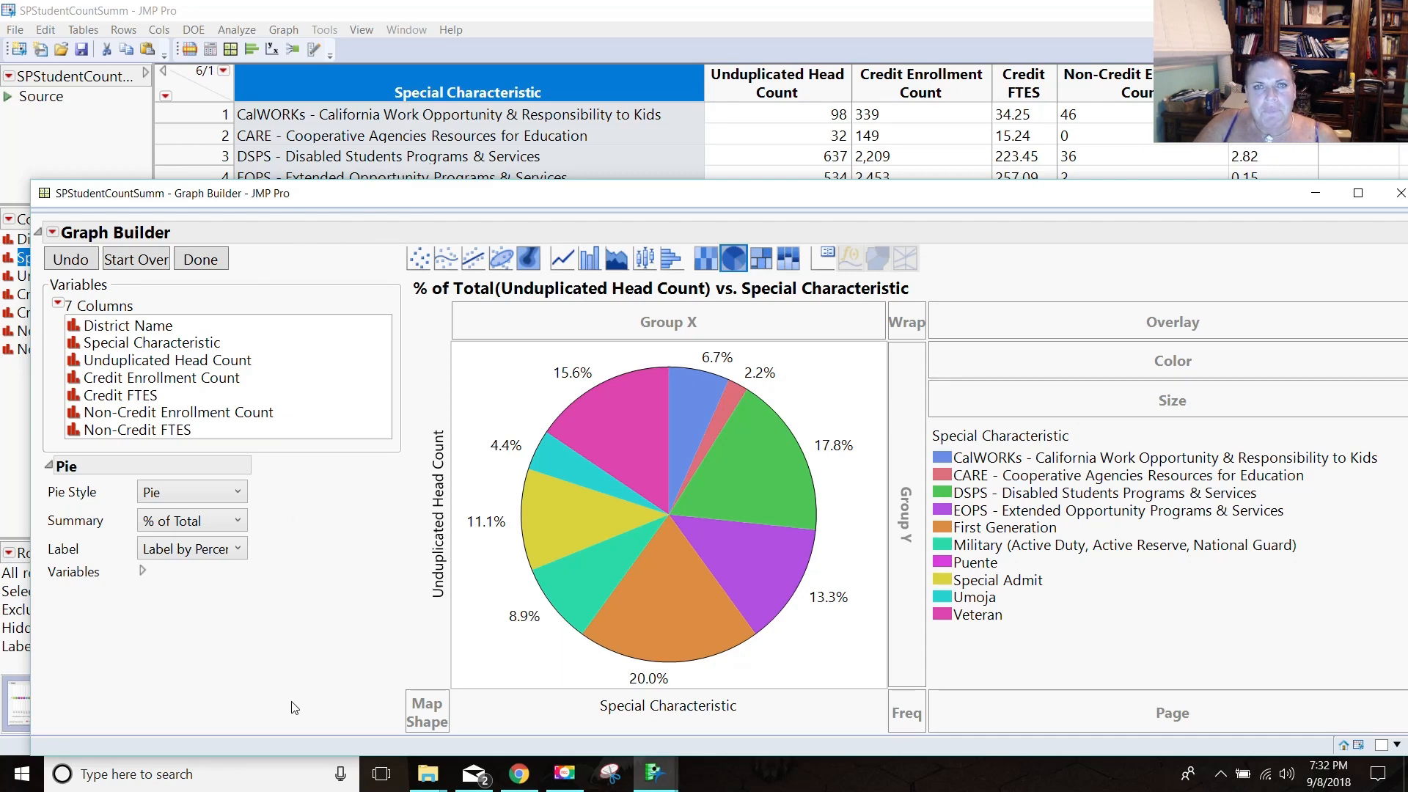
{"action": "left_click", "coordinate": [201, 260]}
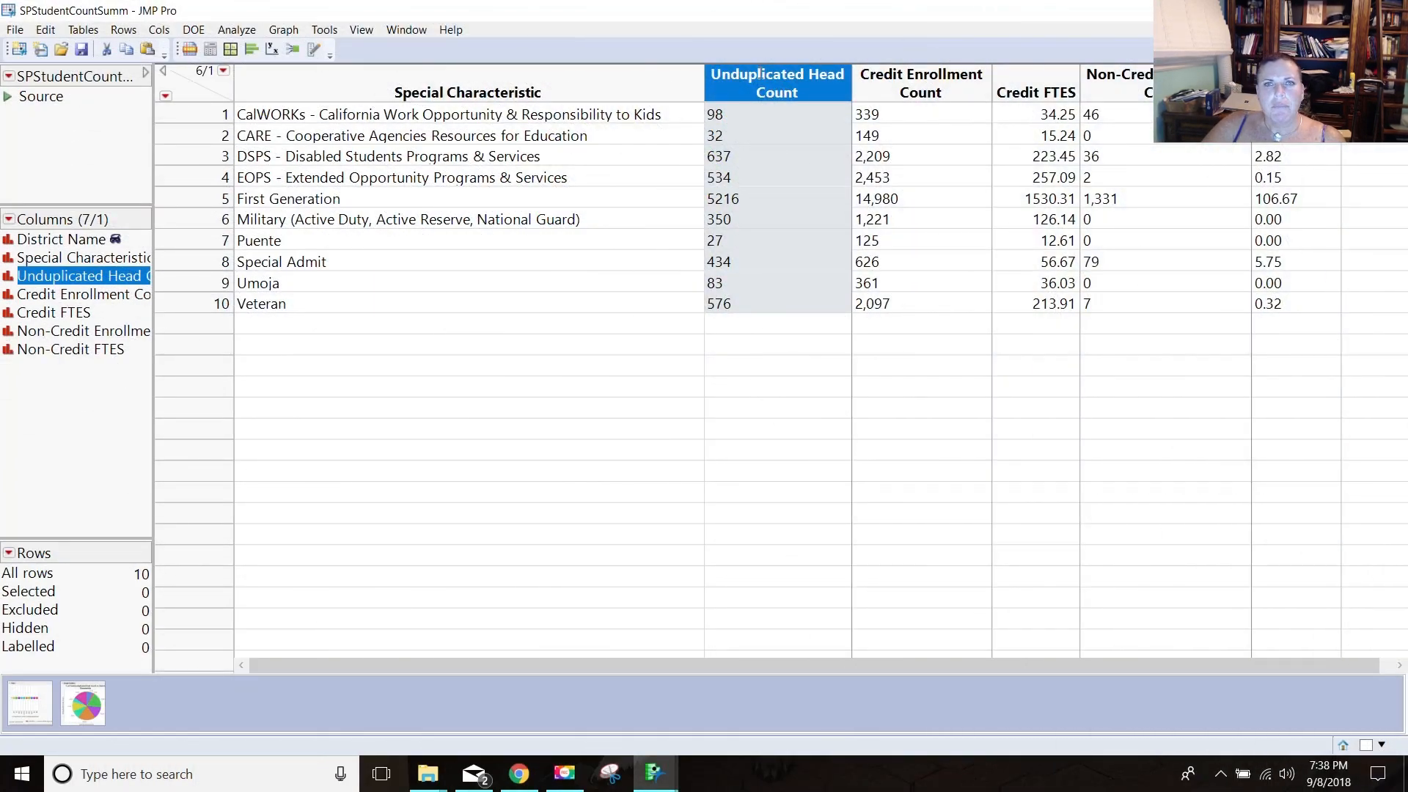
- Set the Unduplicated Head Count column's data type to Numeric, keeping the Nominal modeling type
{"action": "double_click", "coordinate": [758, 96]}
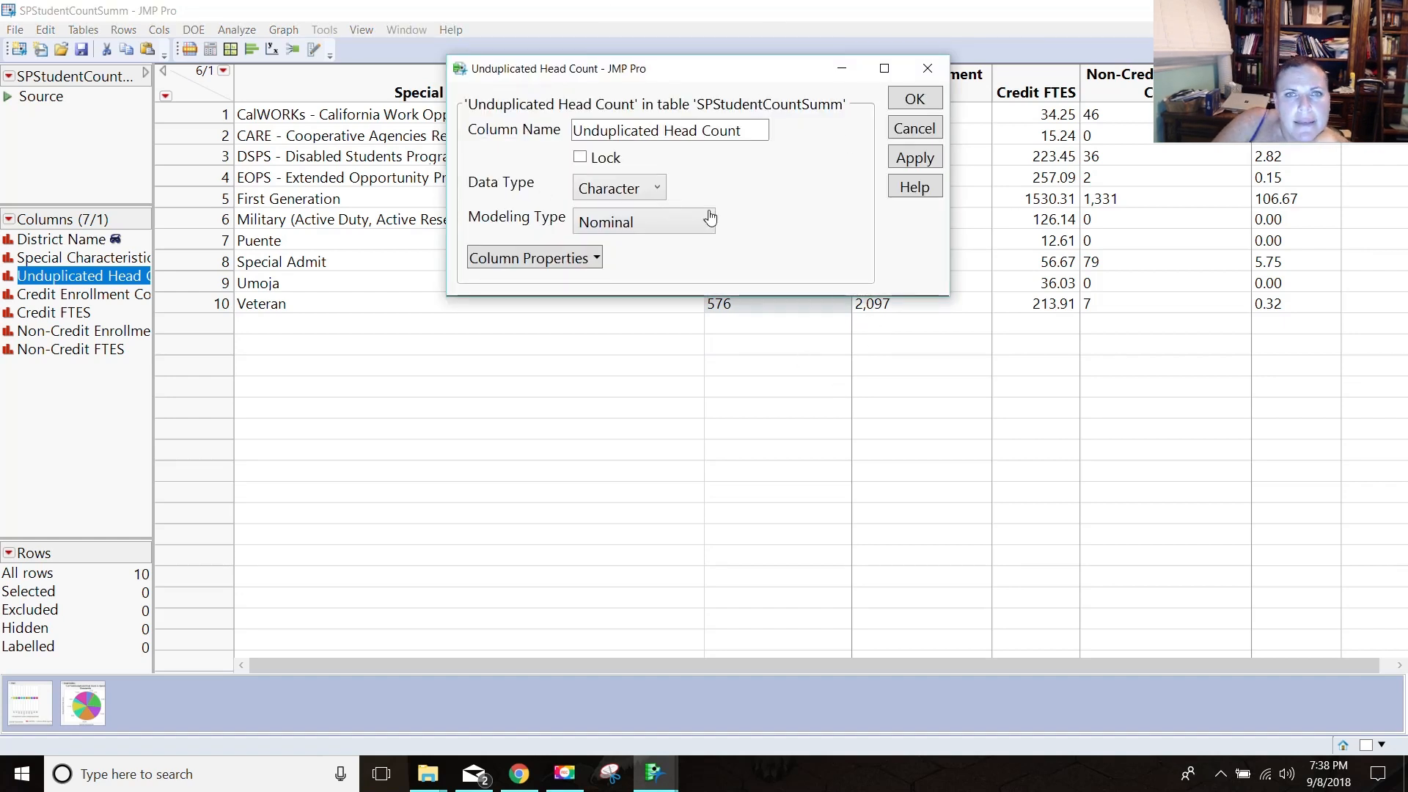
{"action": "left_click_drag", "start_coordinate": [816, 76], "coordinate": [747, 339]}
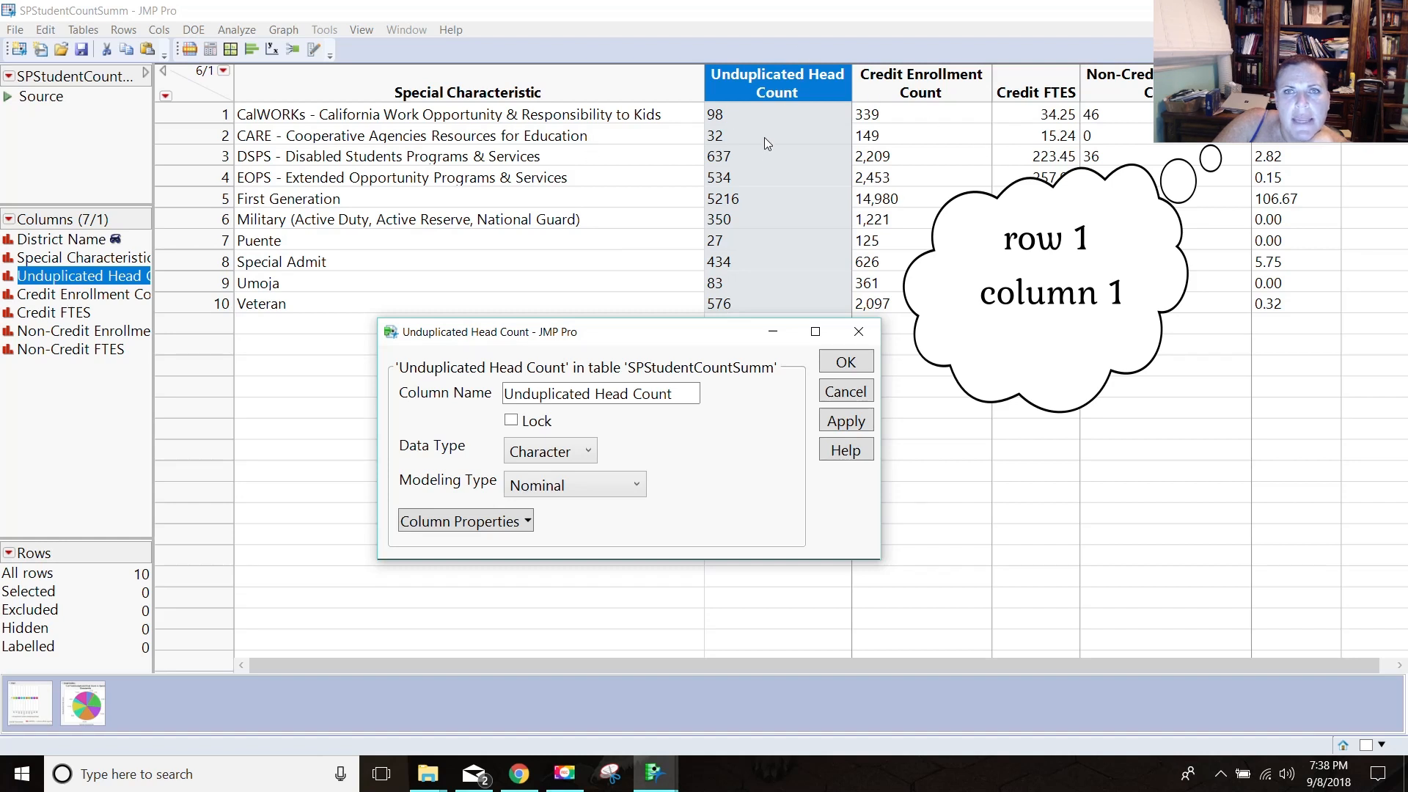
{"action": "left_click", "coordinate": [547, 455]}
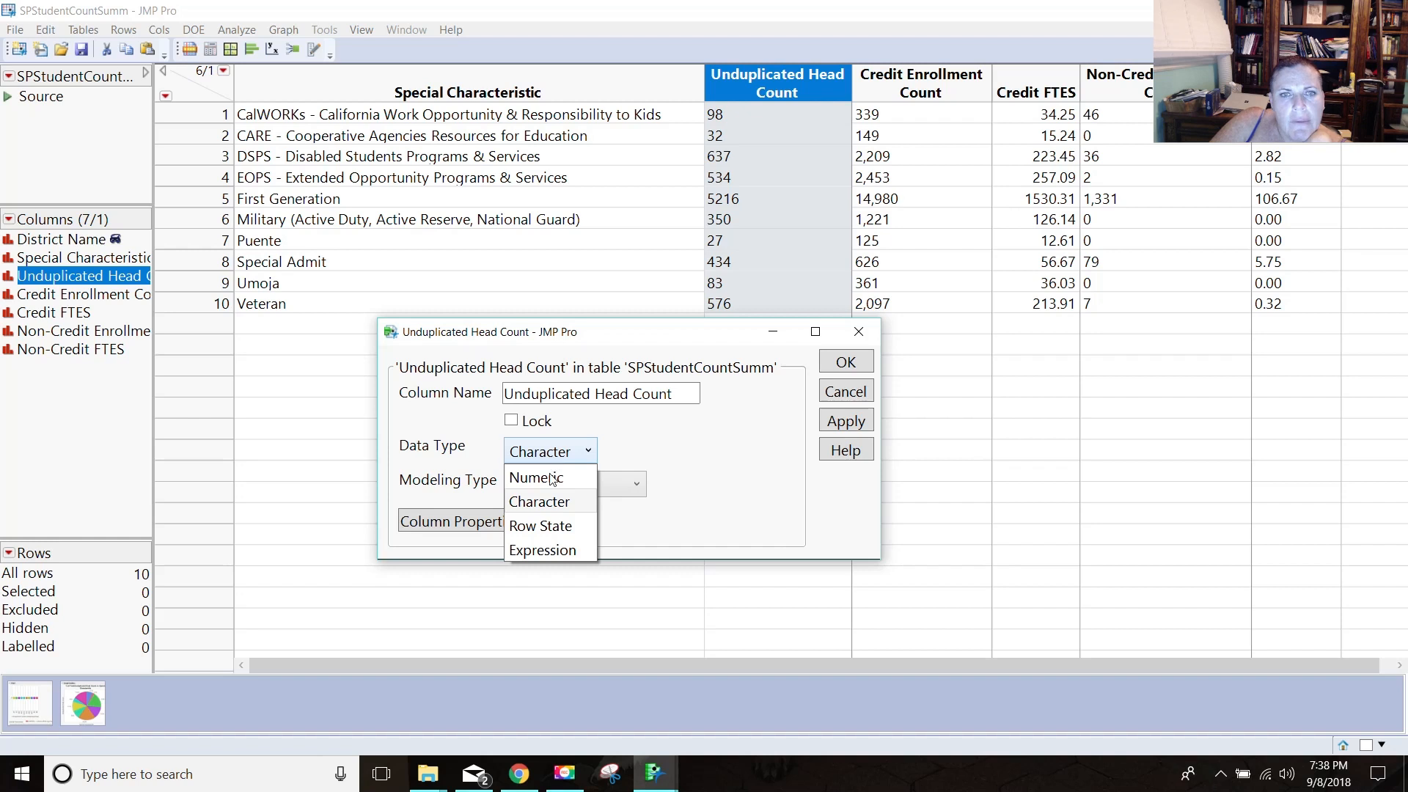
{"action": "left_click", "coordinate": [561, 478]}
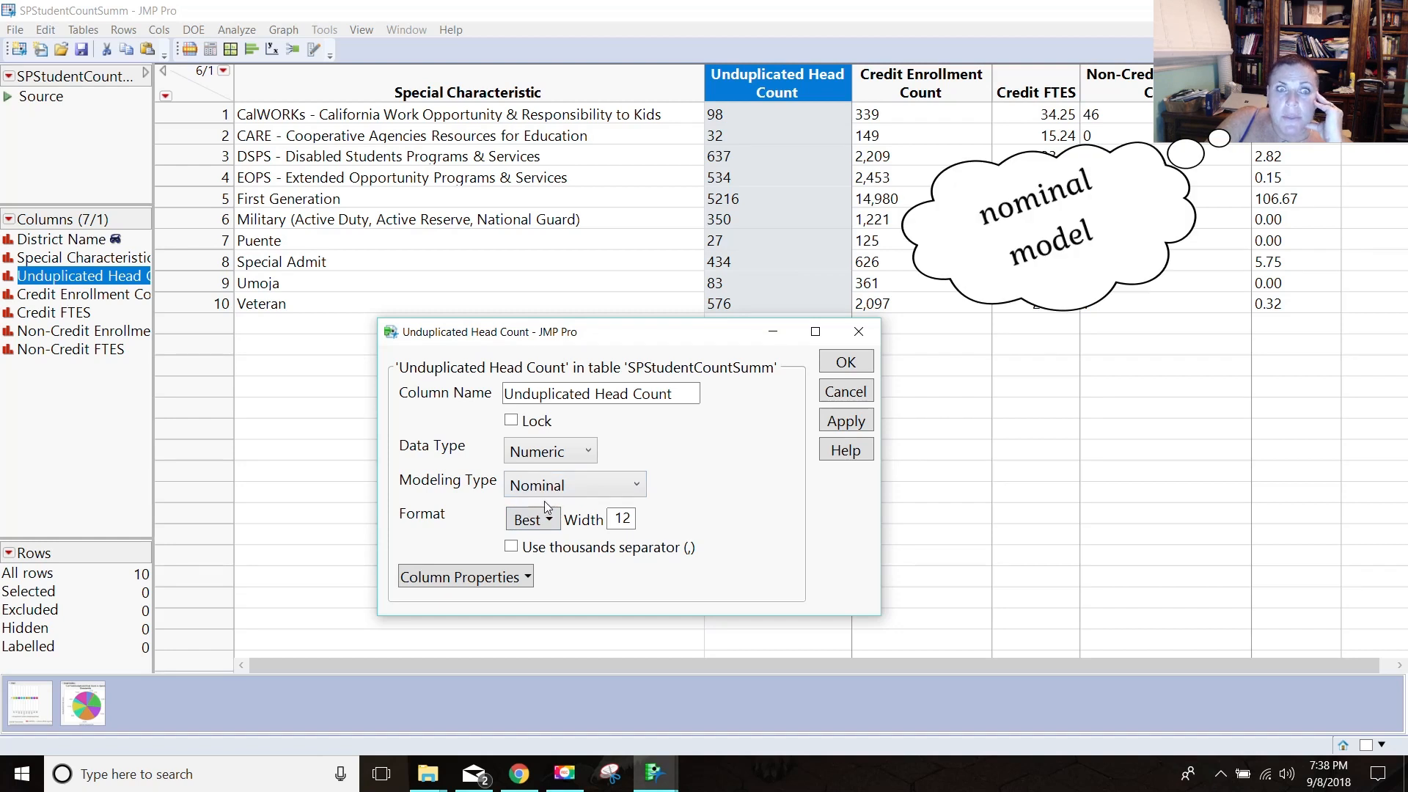
{"action": "left_click", "coordinate": [573, 492]}
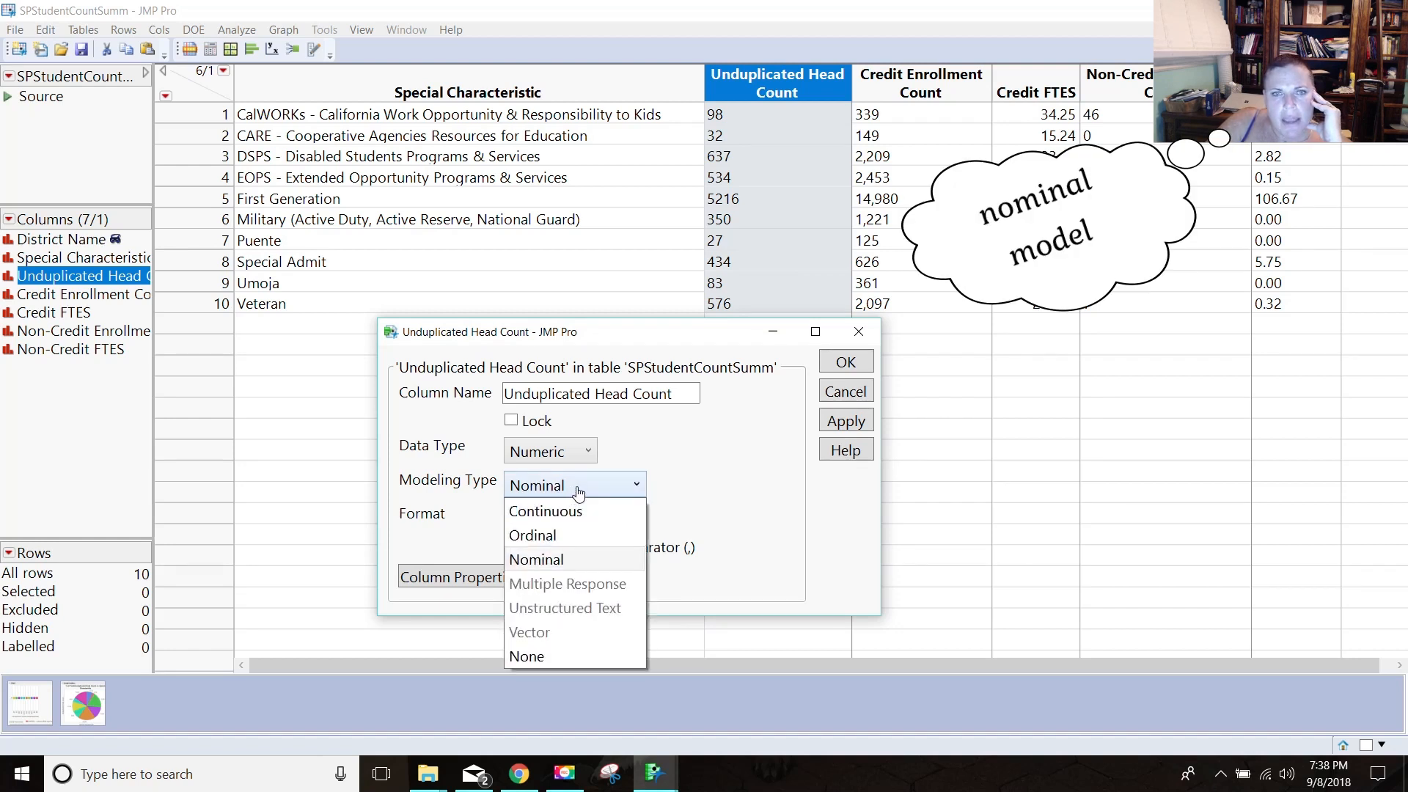
{"action": "left_click", "coordinate": [583, 486]}
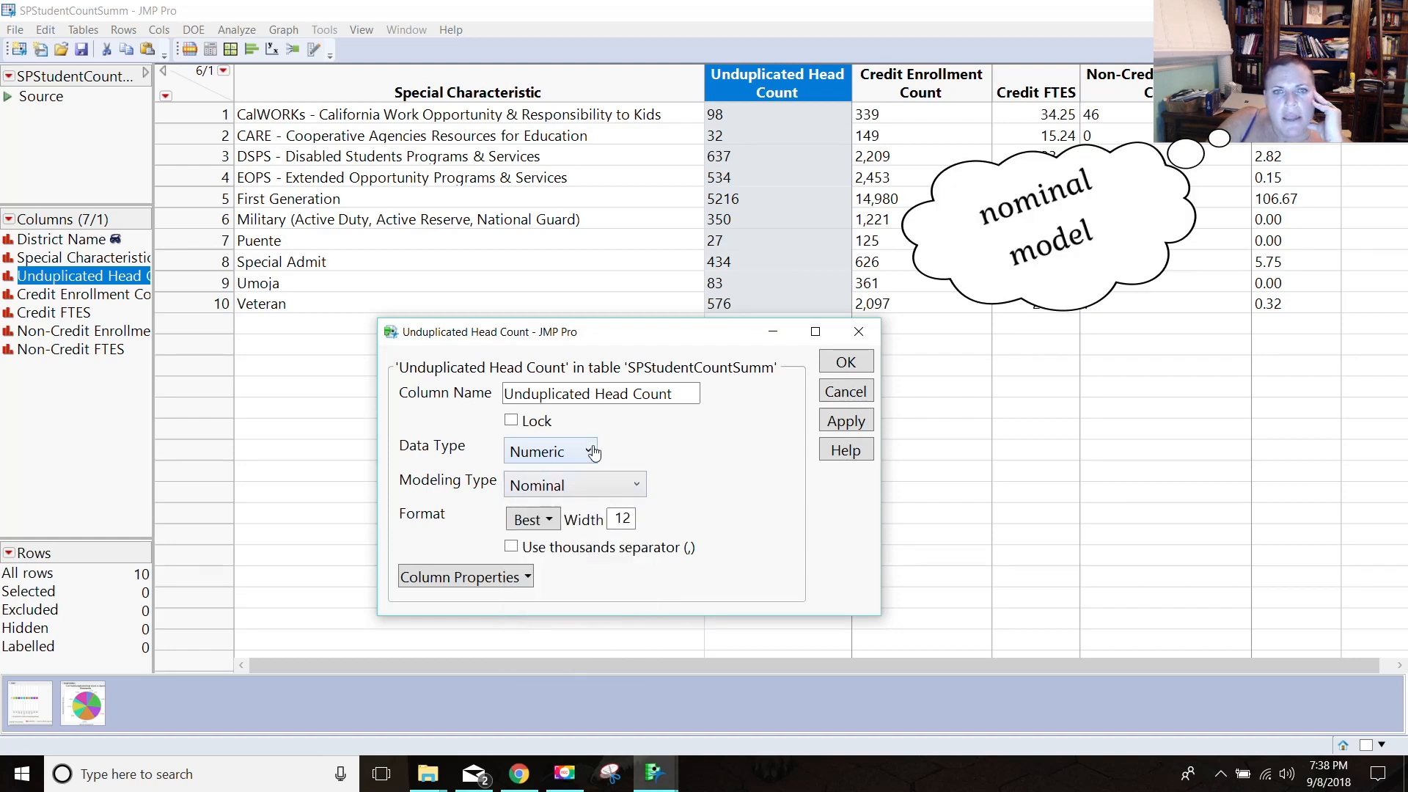
{"action": "left_click", "coordinate": [591, 449]}
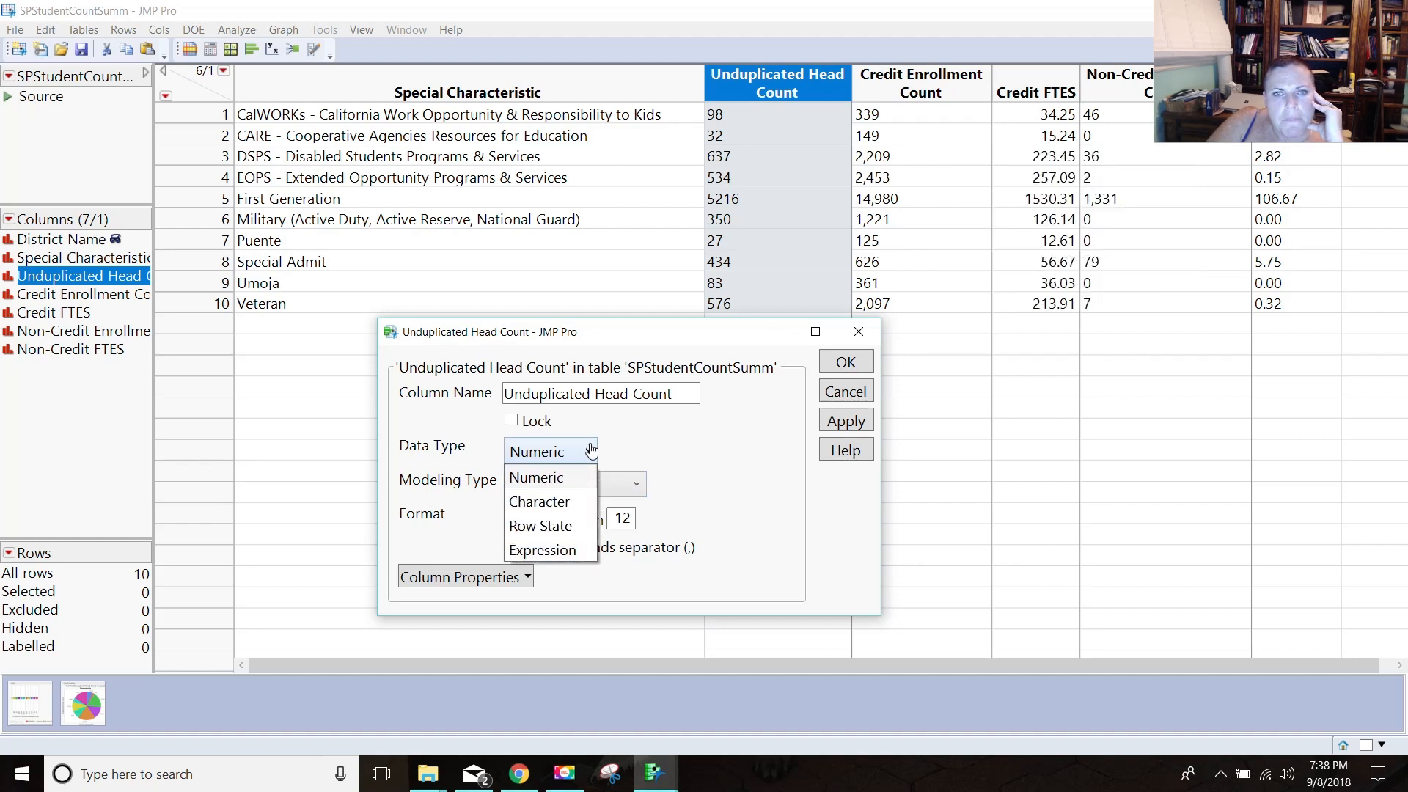
{"action": "left_click", "coordinate": [591, 450]}
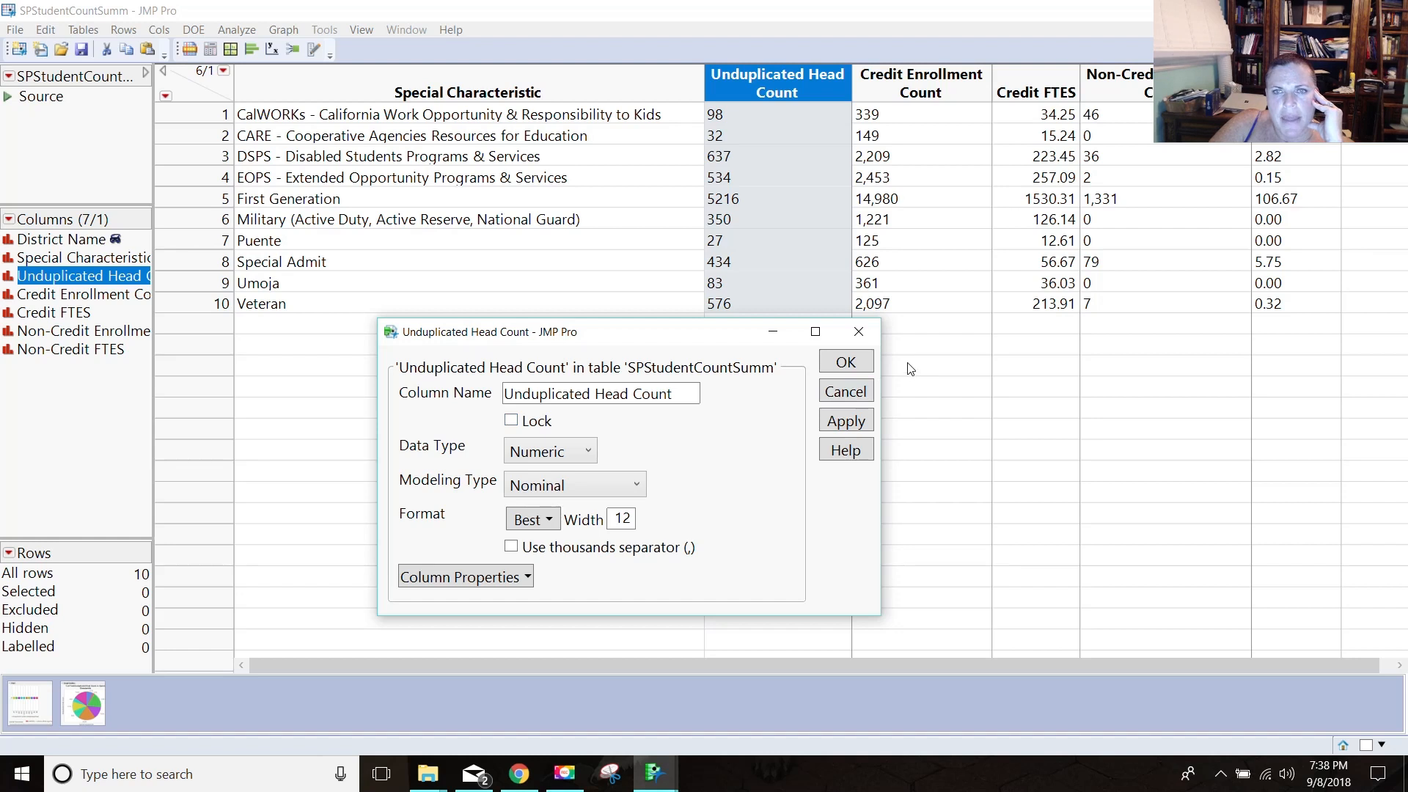
{"action": "left_click", "coordinate": [854, 424]}
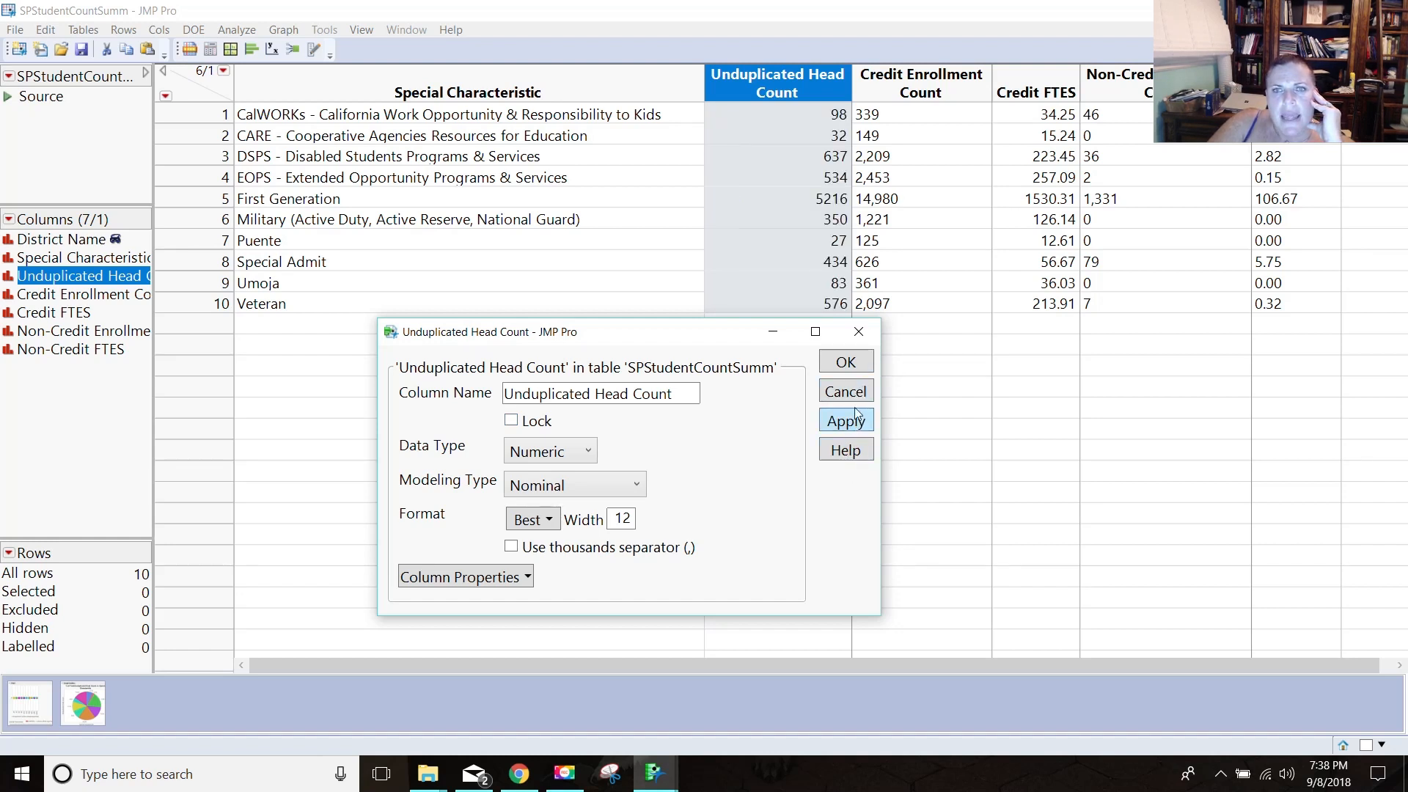
{"action": "left_click", "coordinate": [858, 360]}
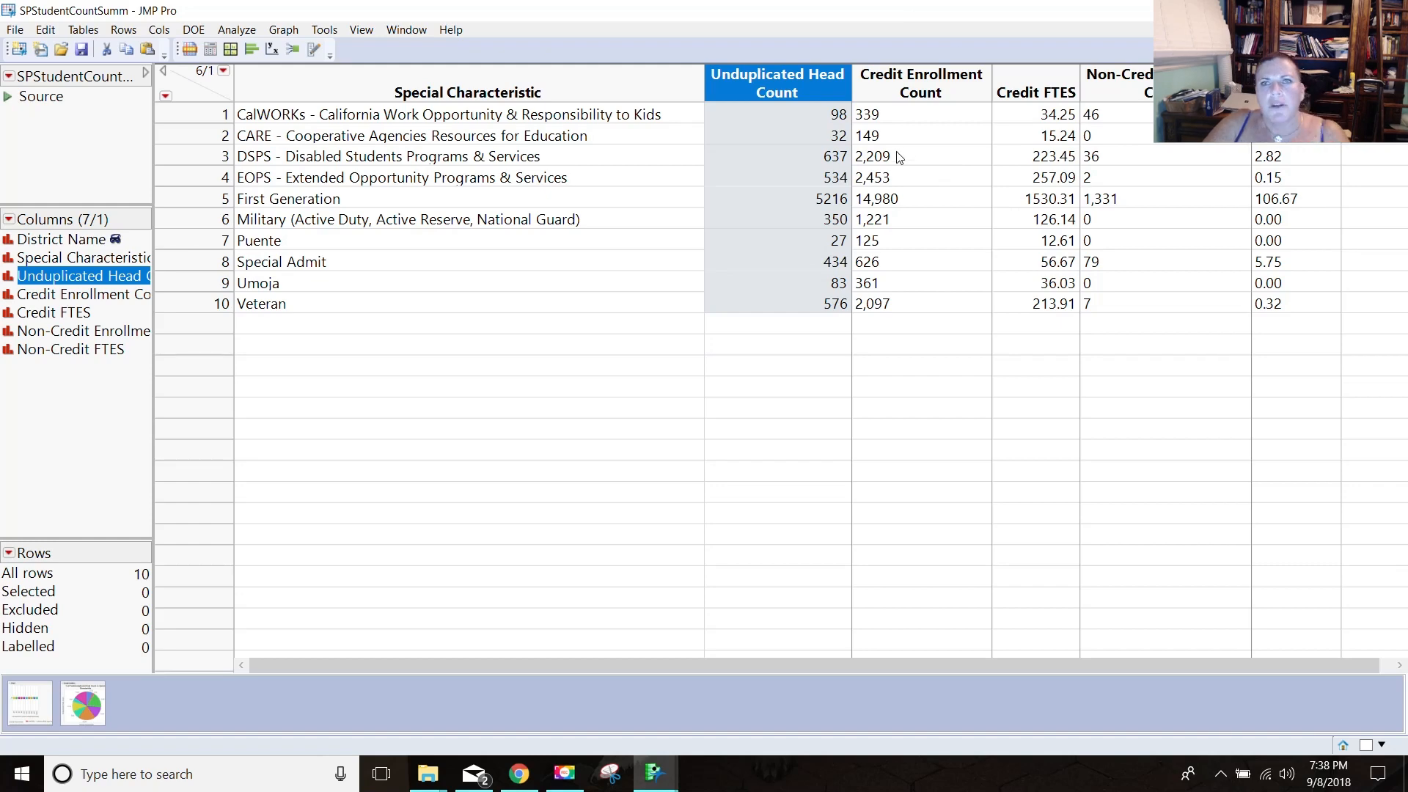
- Change the data type of the Credit Enrollment Count, Non-Credit Enrollment Count and Non-Credit FTES columns to Numeric
{"action": "double_click", "coordinate": [900, 90]}
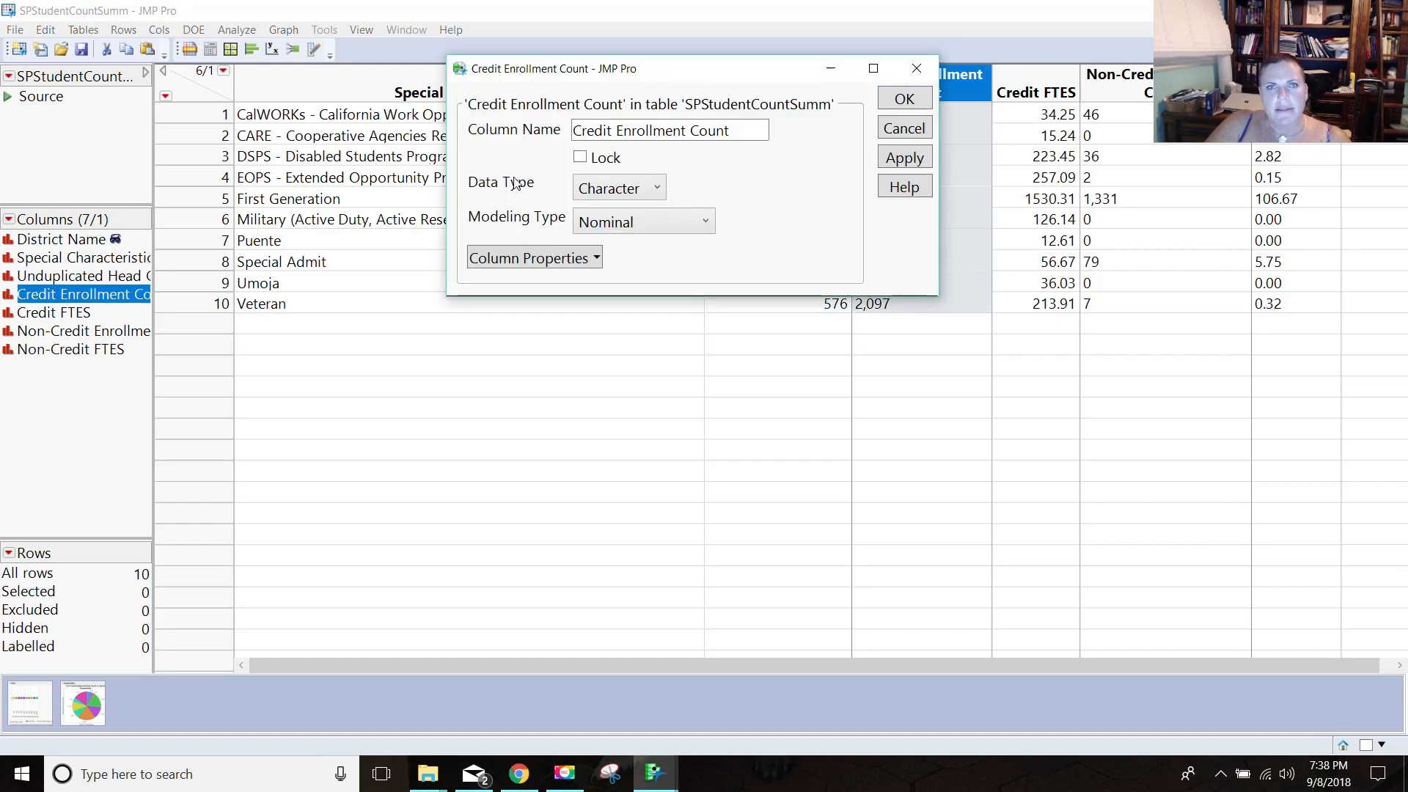
{"action": "left_click", "coordinate": [639, 193]}
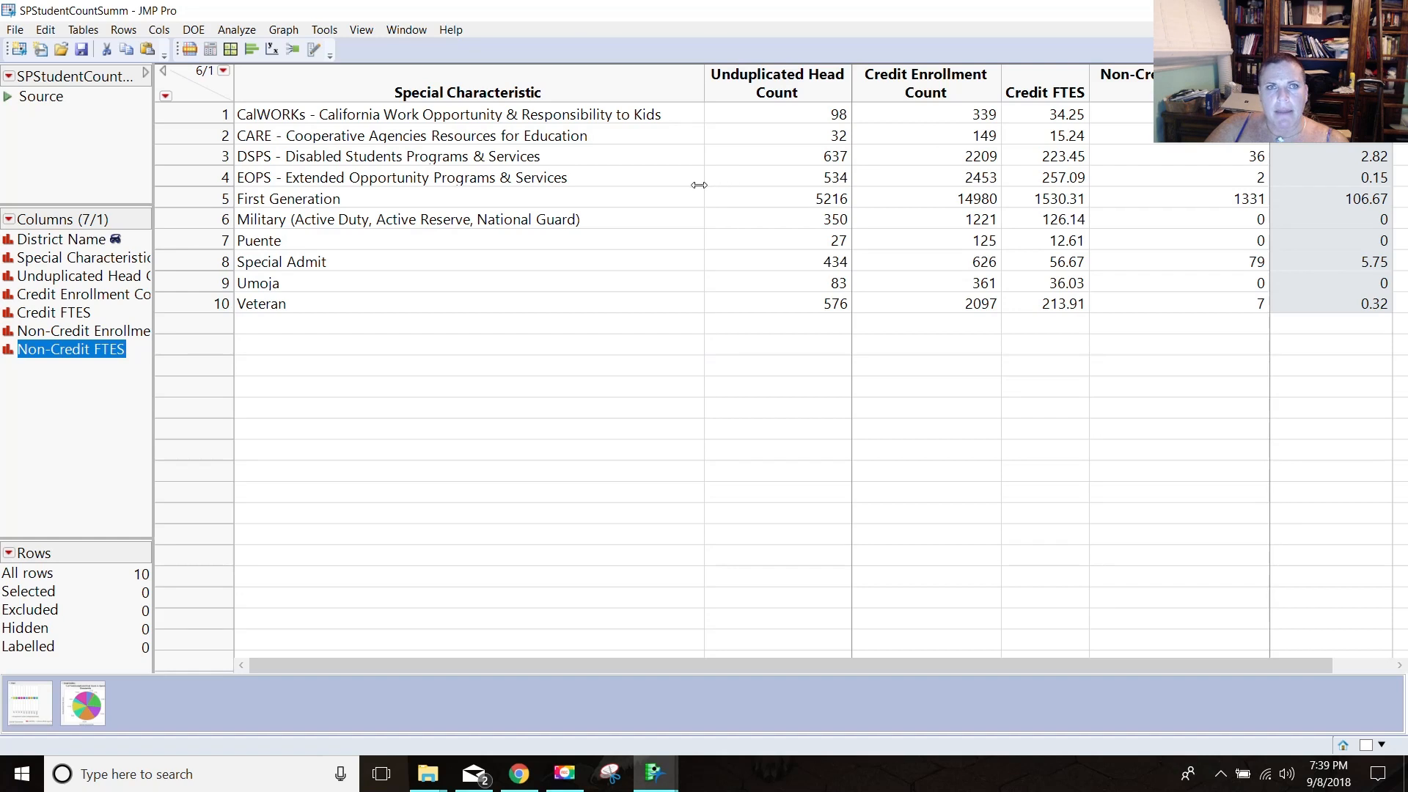
- Create a bar chart in Graph Builder with Special Characteristic as the X variable
{"action": "left_click", "coordinate": [277, 31]}
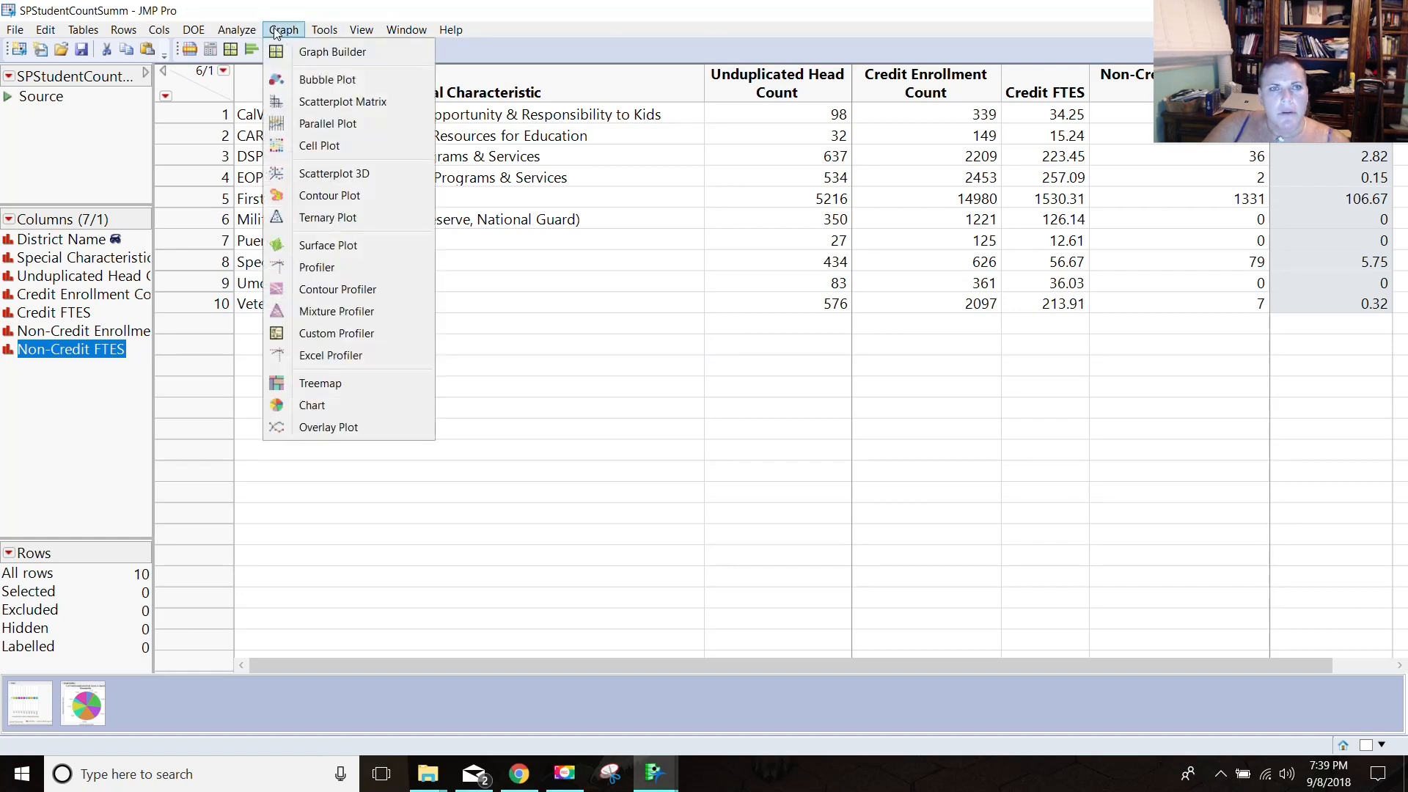
{"action": "left_click", "coordinate": [294, 51]}
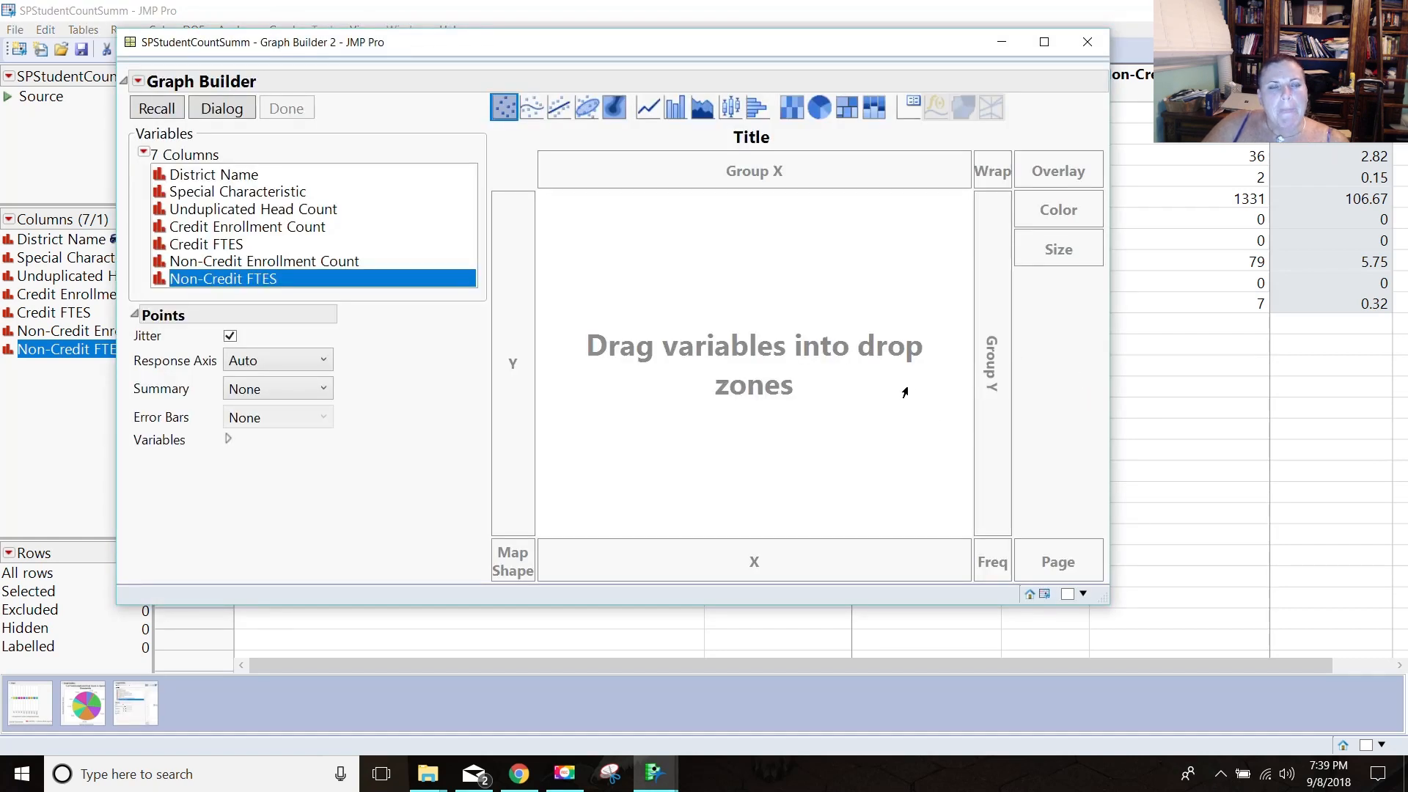
{"action": "left_click", "coordinate": [669, 108]}
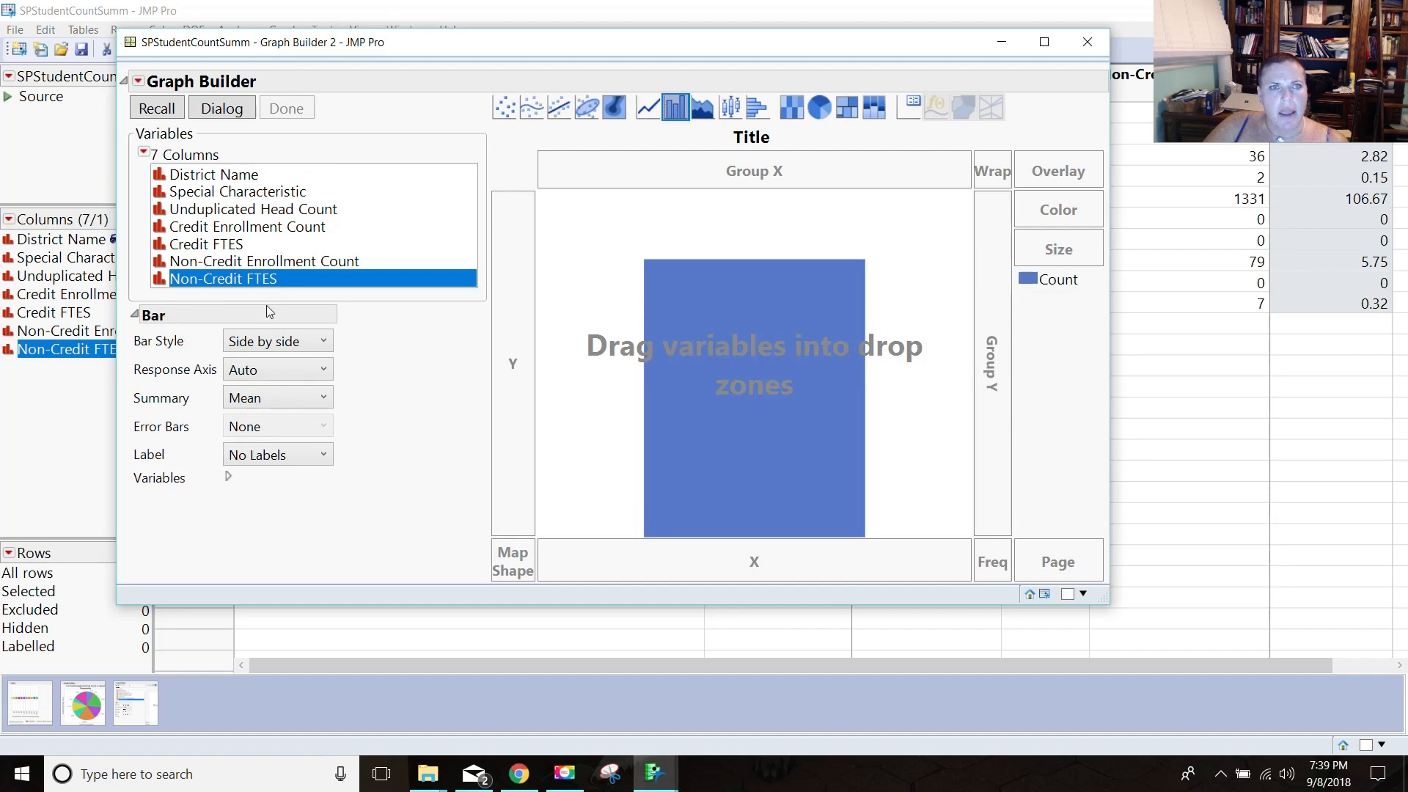
{"action": "left_click_drag", "start_coordinate": [237, 210], "coordinate": [259, 235]}
{"action": "left_click", "coordinate": [255, 211]}
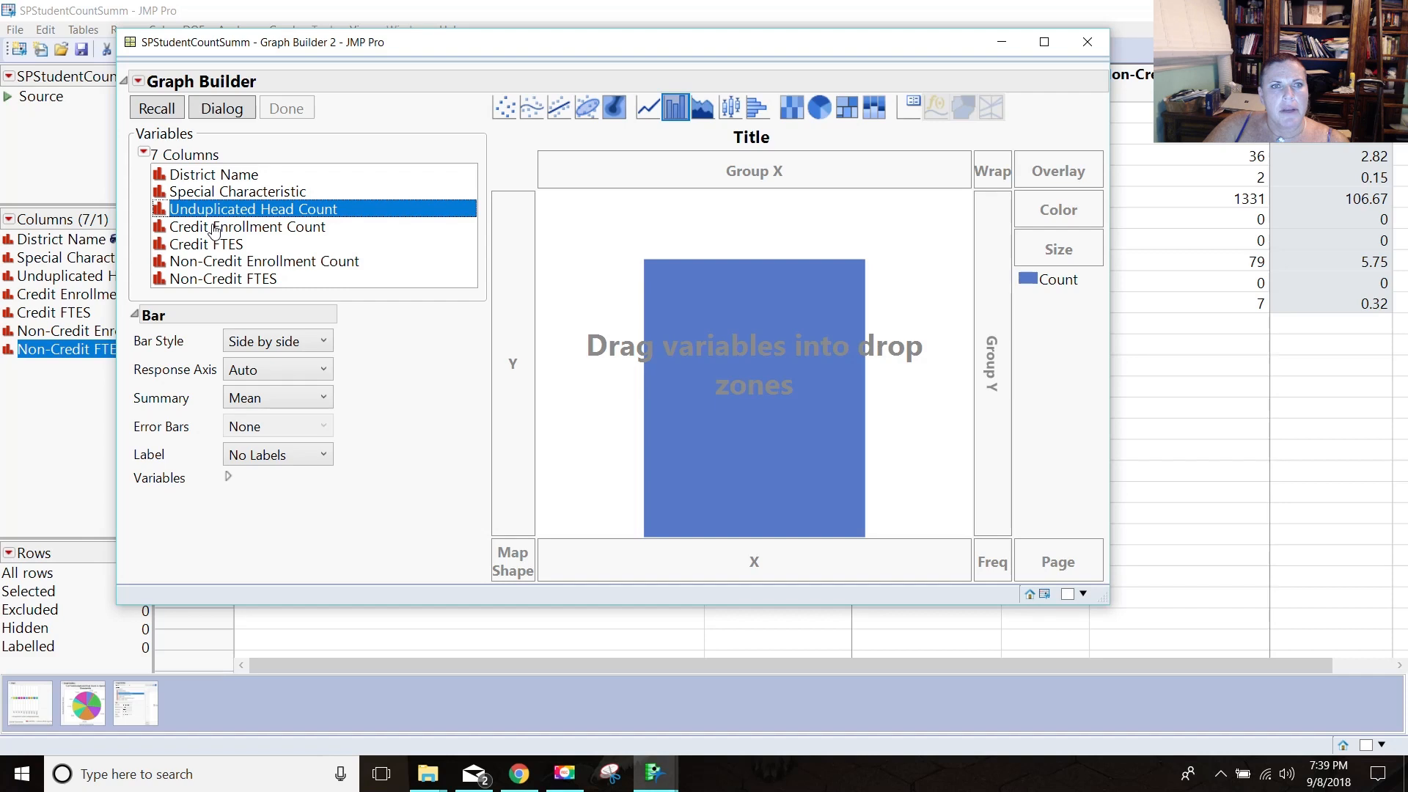
{"action": "left_click", "coordinate": [242, 193]}
{"action": "left_click_drag", "start_coordinate": [244, 198], "coordinate": [629, 566]}
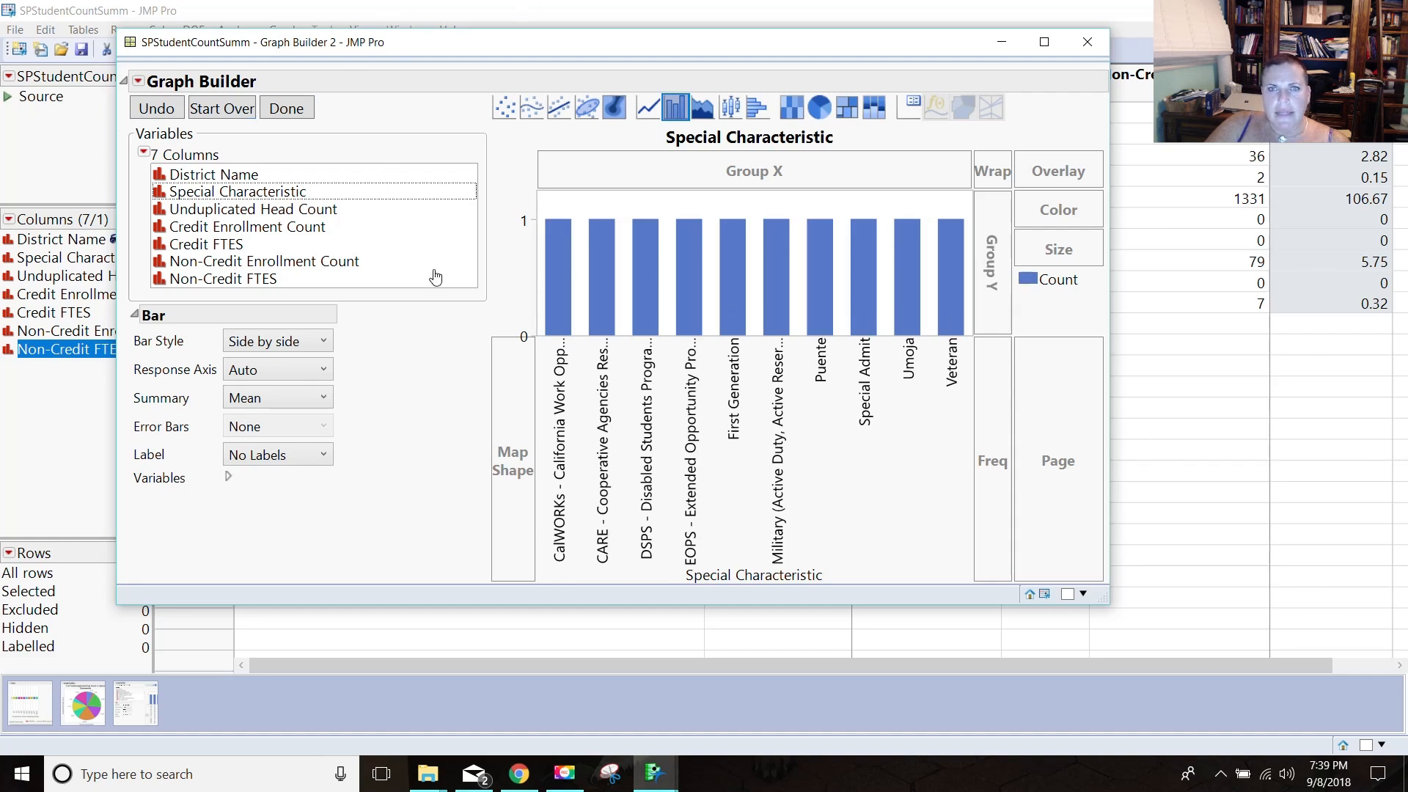
- Assign Unduplicated Head Count to the bar chart's Y role and color the bars by Special Characteristic
{"action": "left_click_drag", "start_coordinate": [246, 209], "coordinate": [353, 191]}
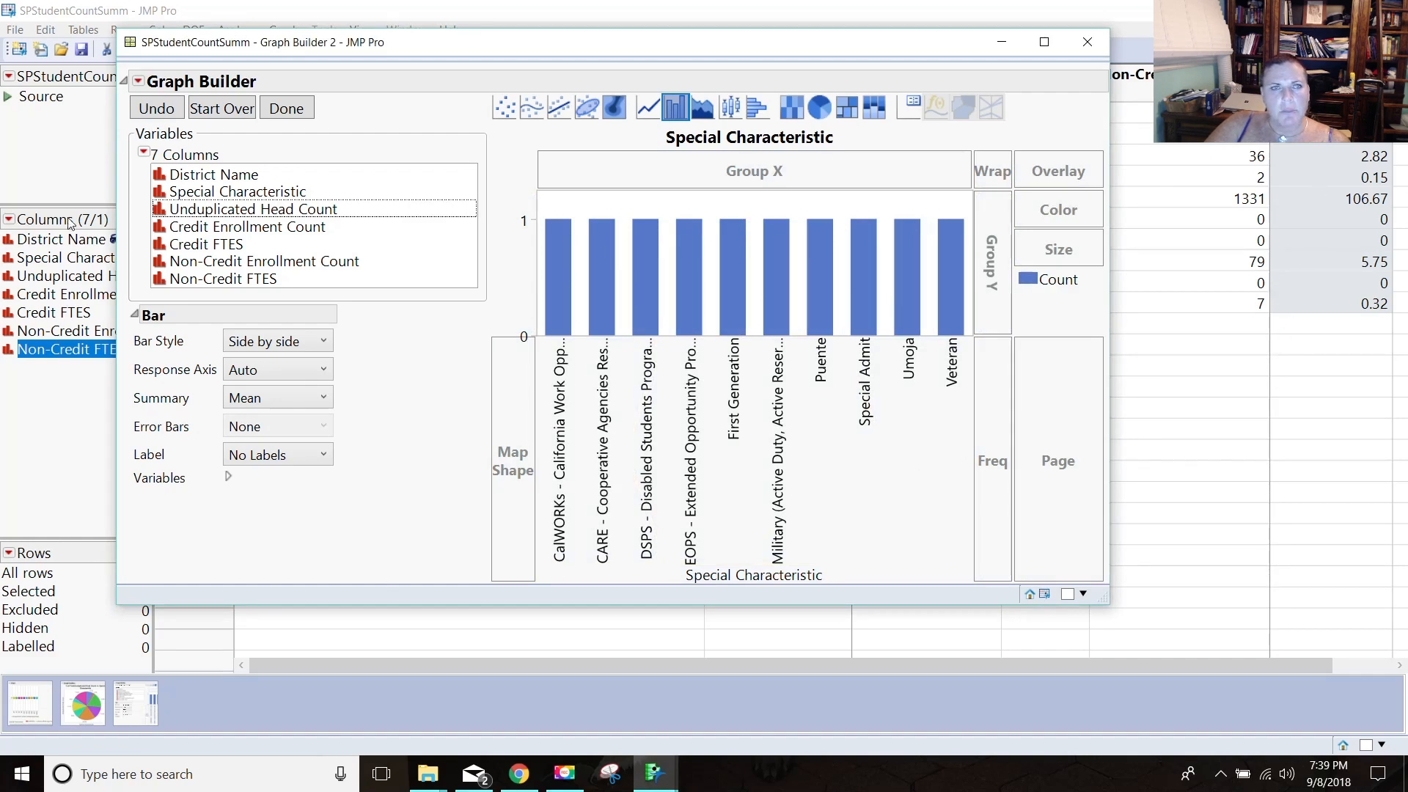
{"action": "left_click_drag", "start_coordinate": [173, 211], "coordinate": [512, 262]}
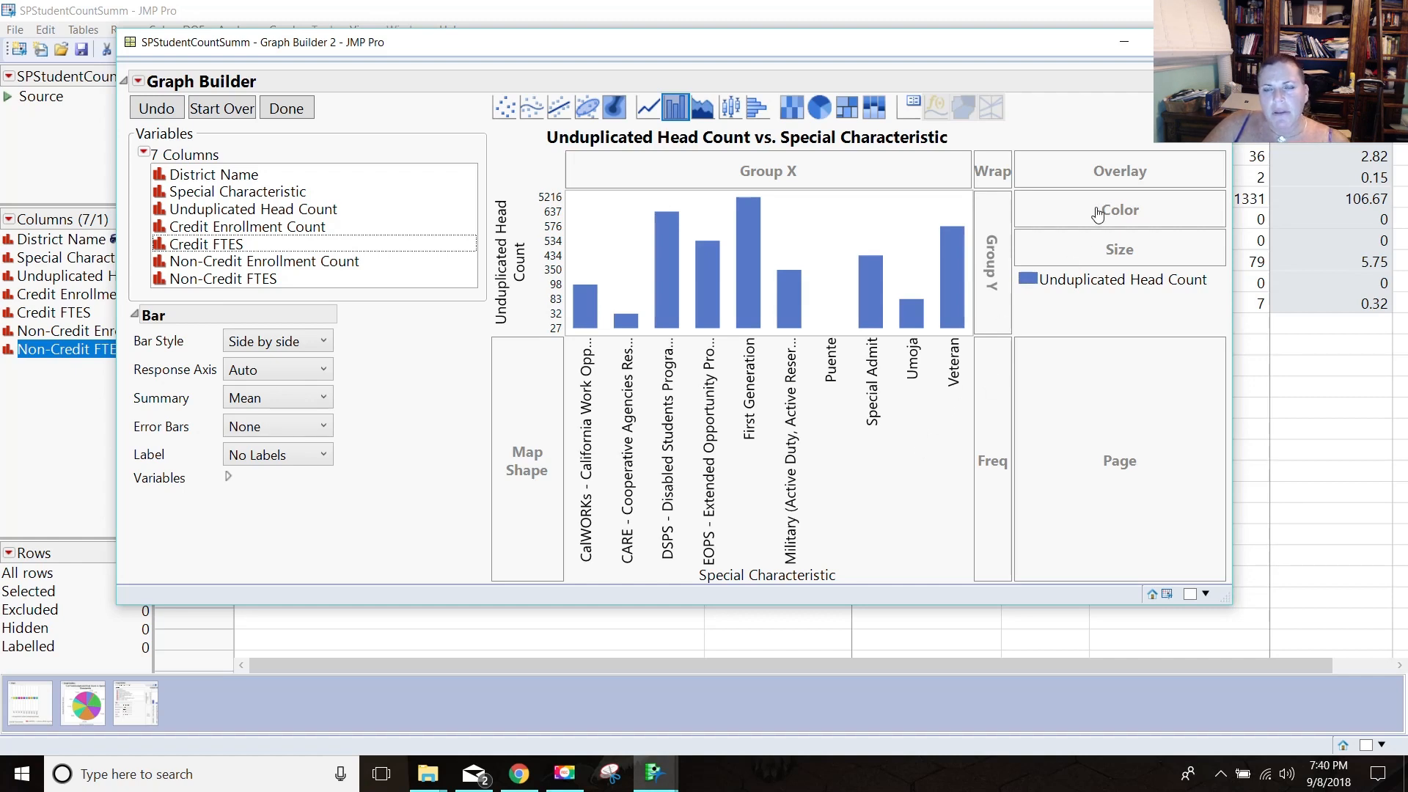
{"action": "left_click", "coordinate": [1118, 134]}
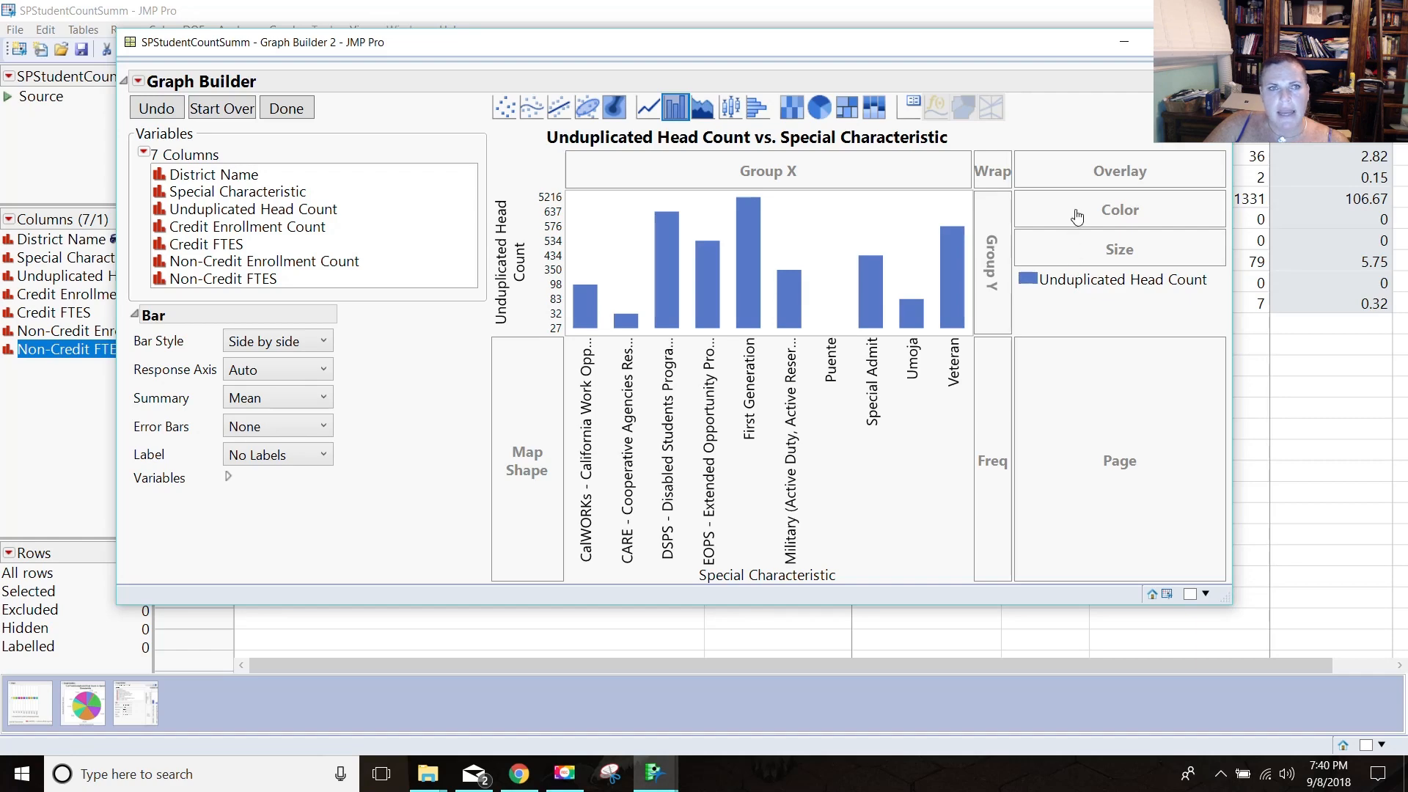
{"action": "left_click_drag", "start_coordinate": [176, 193], "coordinate": [1065, 217]}
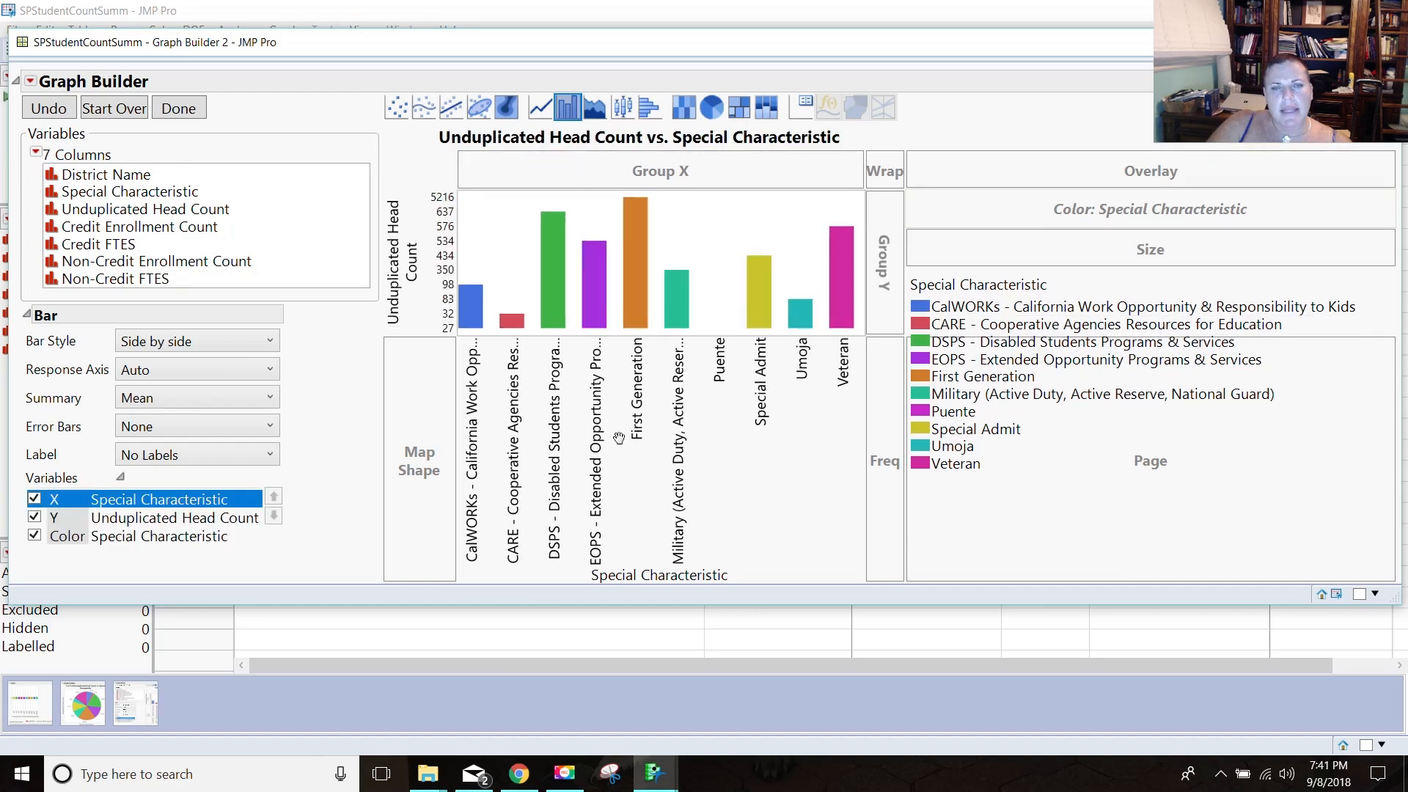
- Shorten the X axis value labels to CalWORKs, CARE, DSPS, EOPS and Military in the axis settings
{"action": "double_click", "coordinate": [619, 437]}
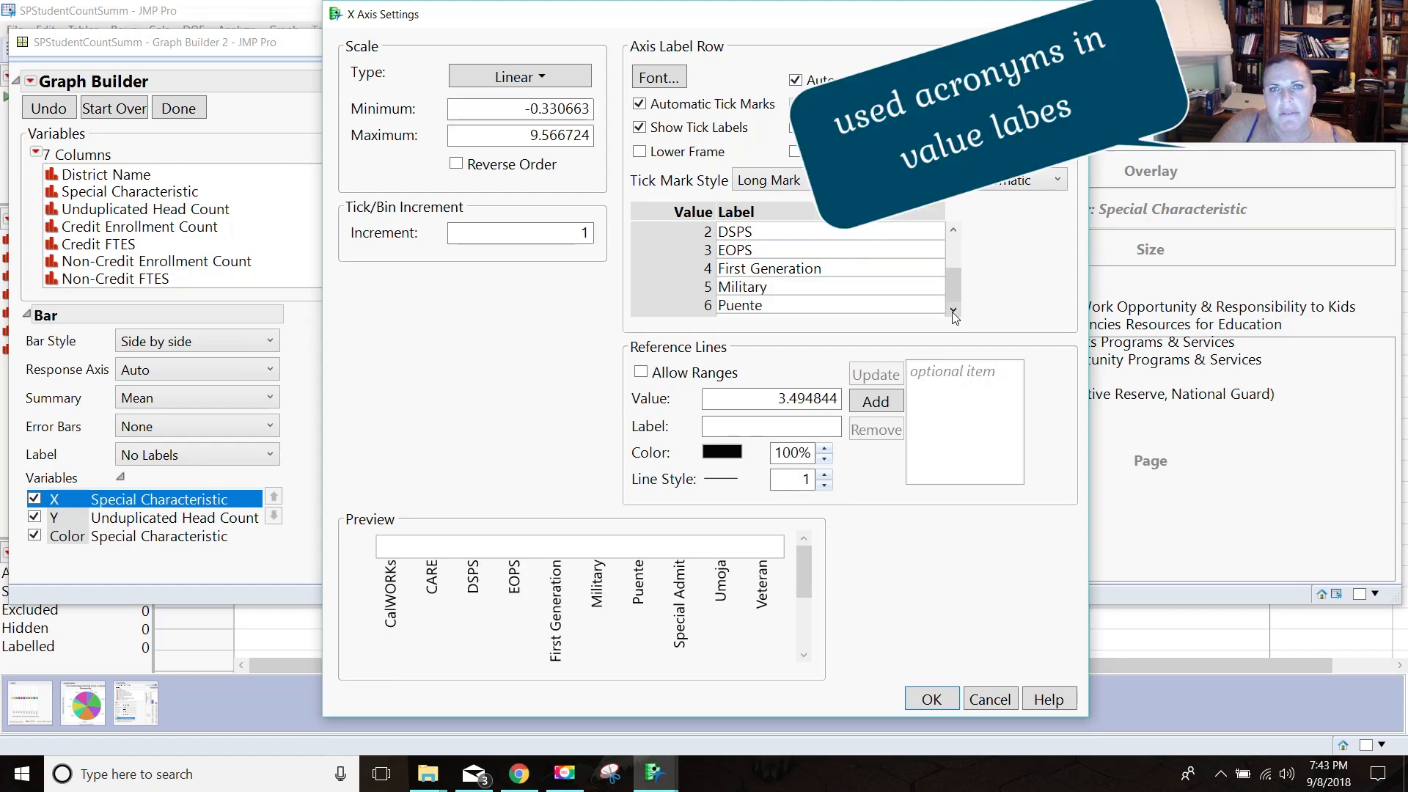
{"action": "scroll", "coordinate": [949, 292], "scroll_direction": "down", "scroll_amount": 1}
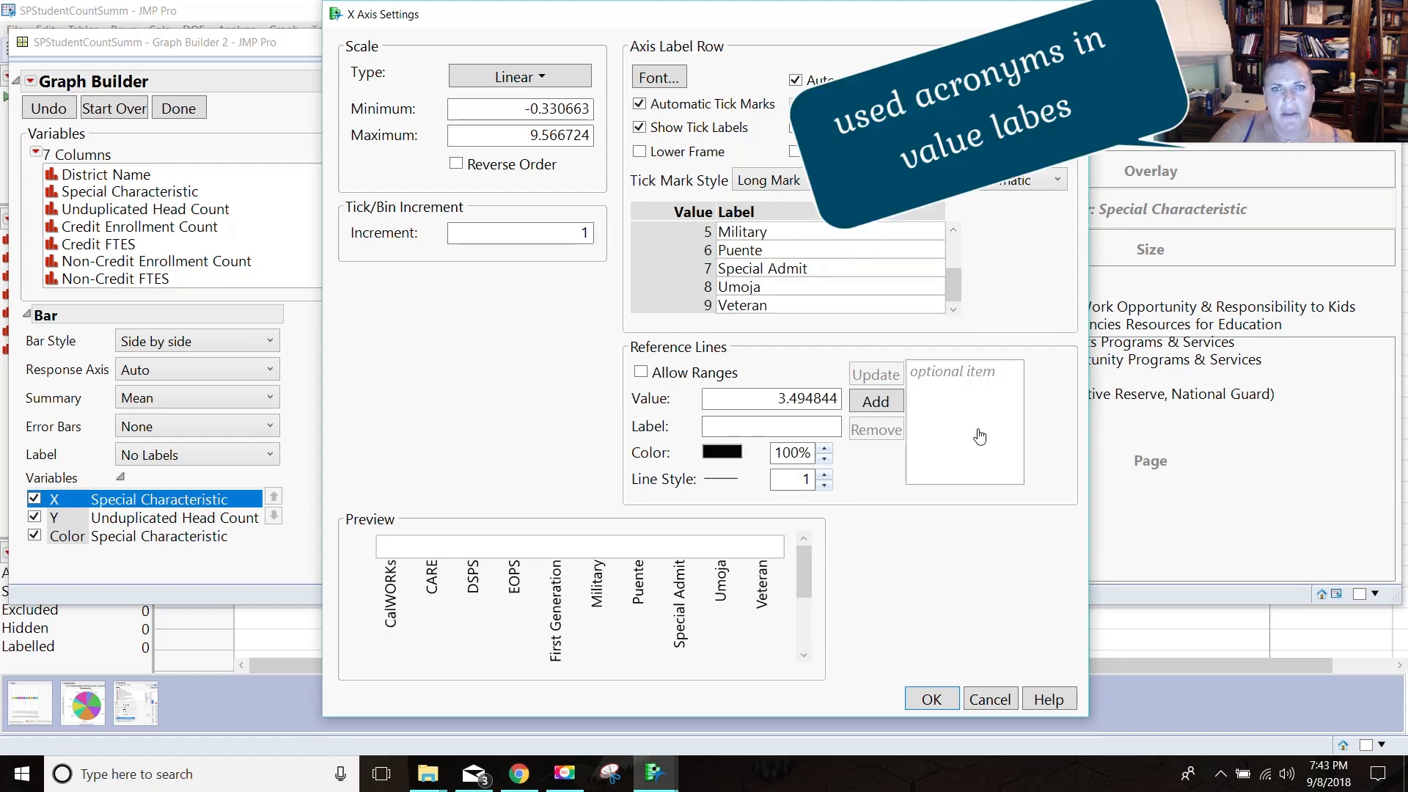
{"action": "left_click", "coordinate": [939, 701]}
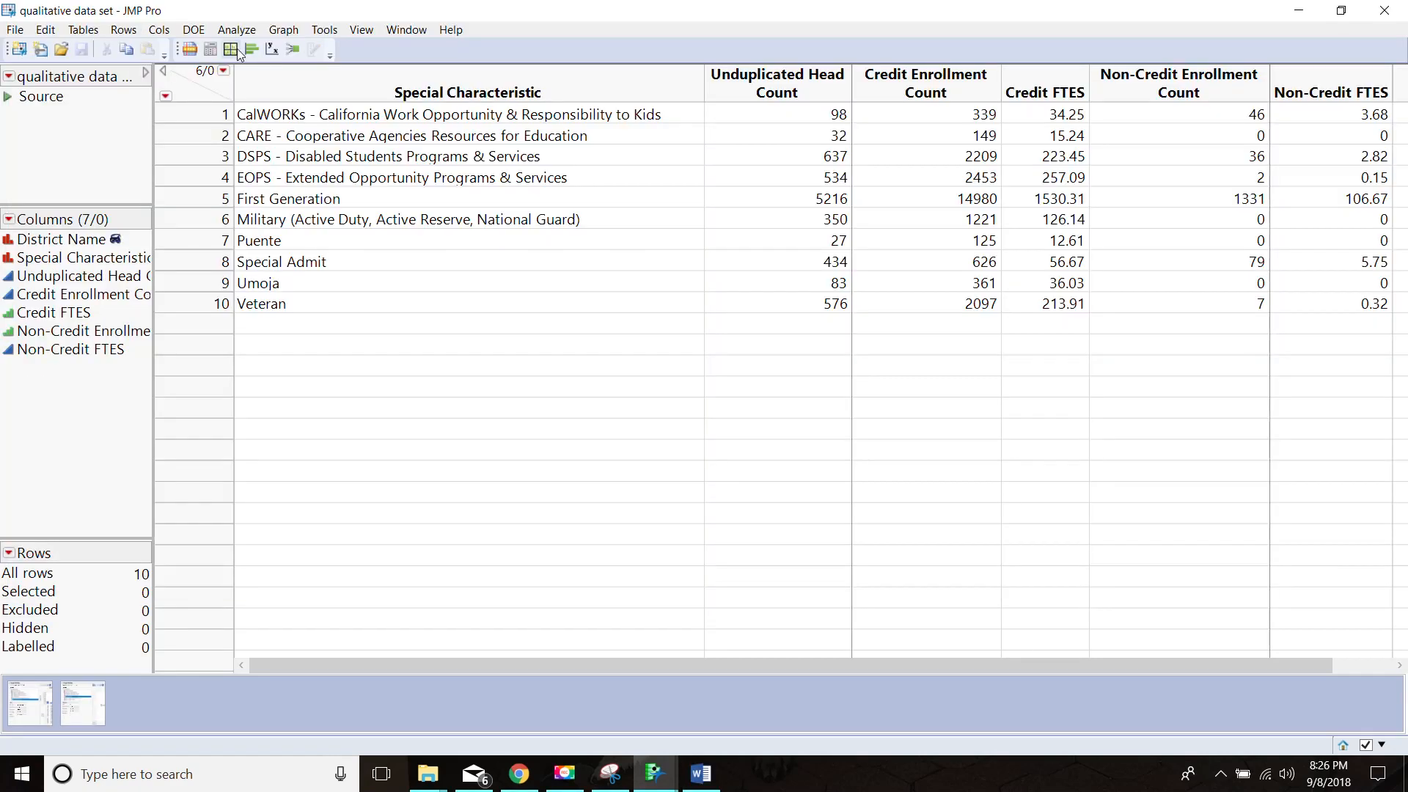
- Start a new bar chart from the qualitative data set table with Special Characteristic on the X axis
{"action": "left_click", "coordinate": [236, 50]}
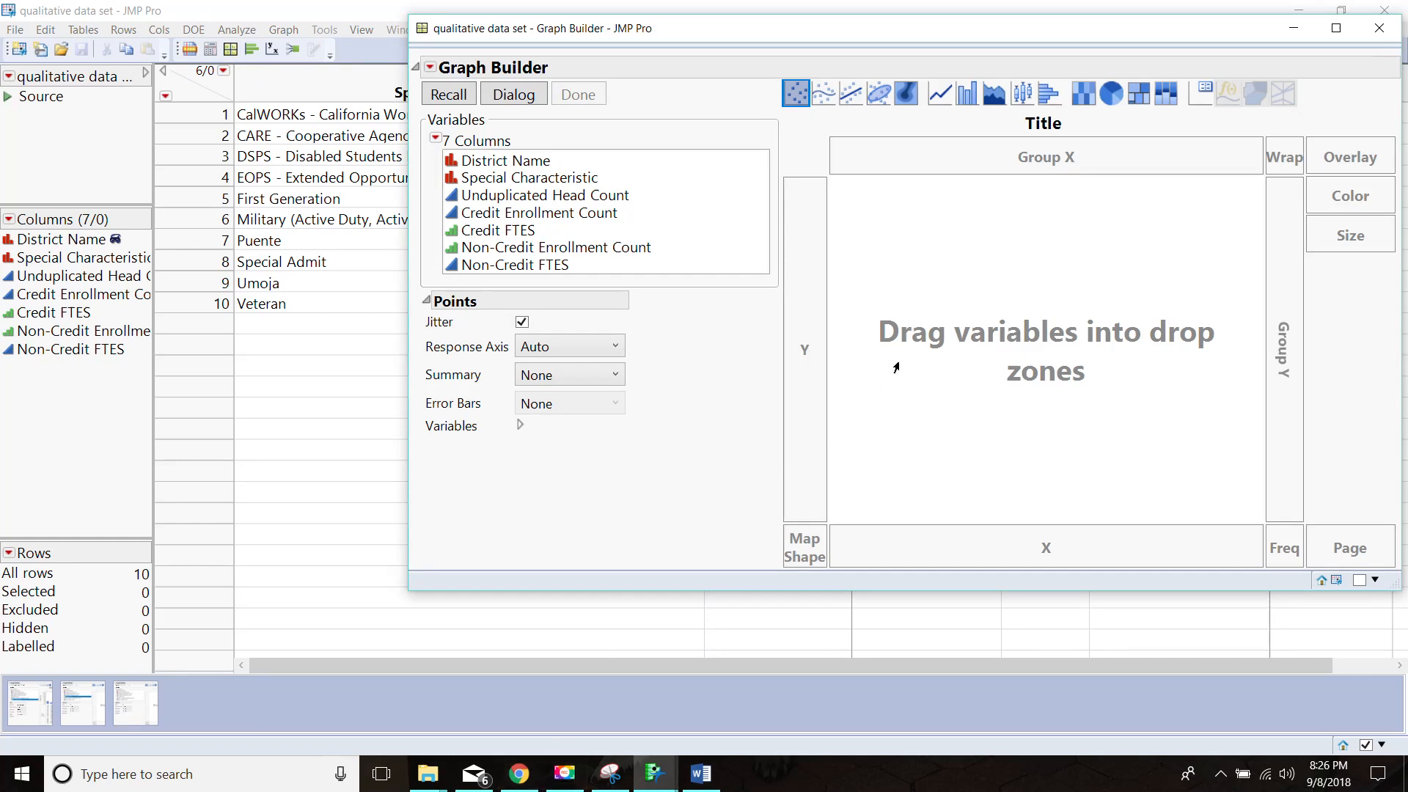
{"action": "left_click", "coordinate": [970, 100]}
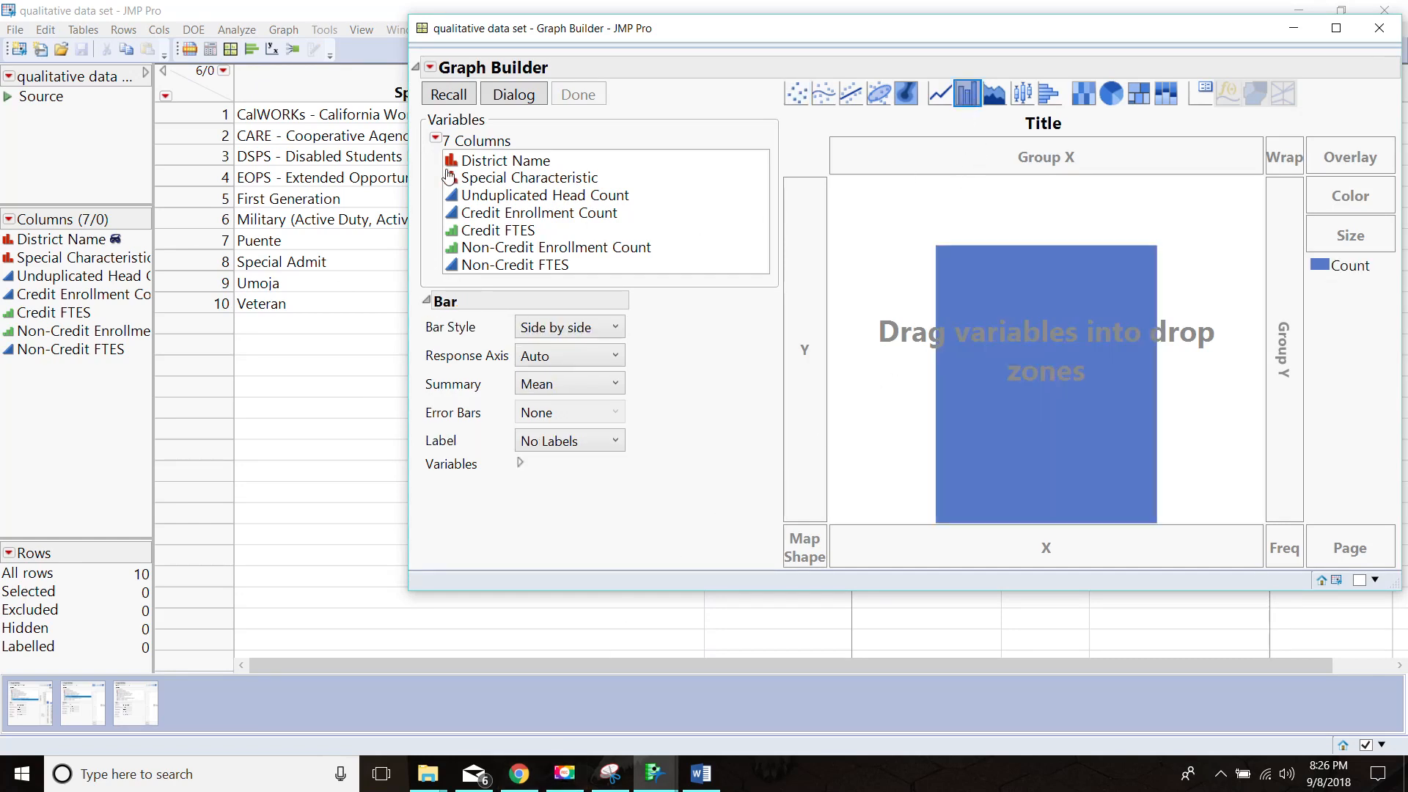
{"action": "left_click_drag", "start_coordinate": [455, 178], "coordinate": [1042, 546]}
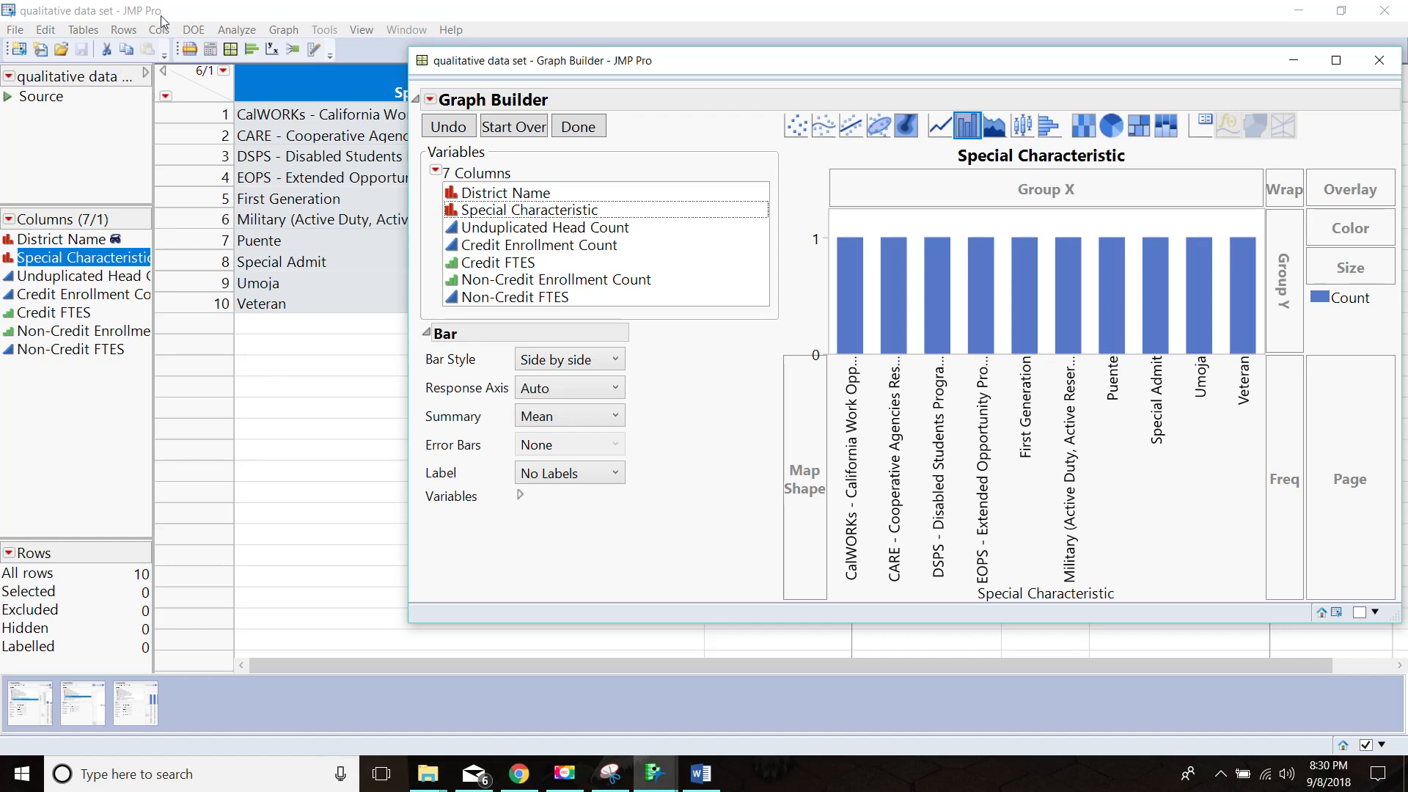
- Plot Unduplicated Head Count, Credit Enrollment Count and Non-Credit Enrollment Count on Y, summarized as % of Total
{"action": "left_click", "coordinate": [527, 229]}
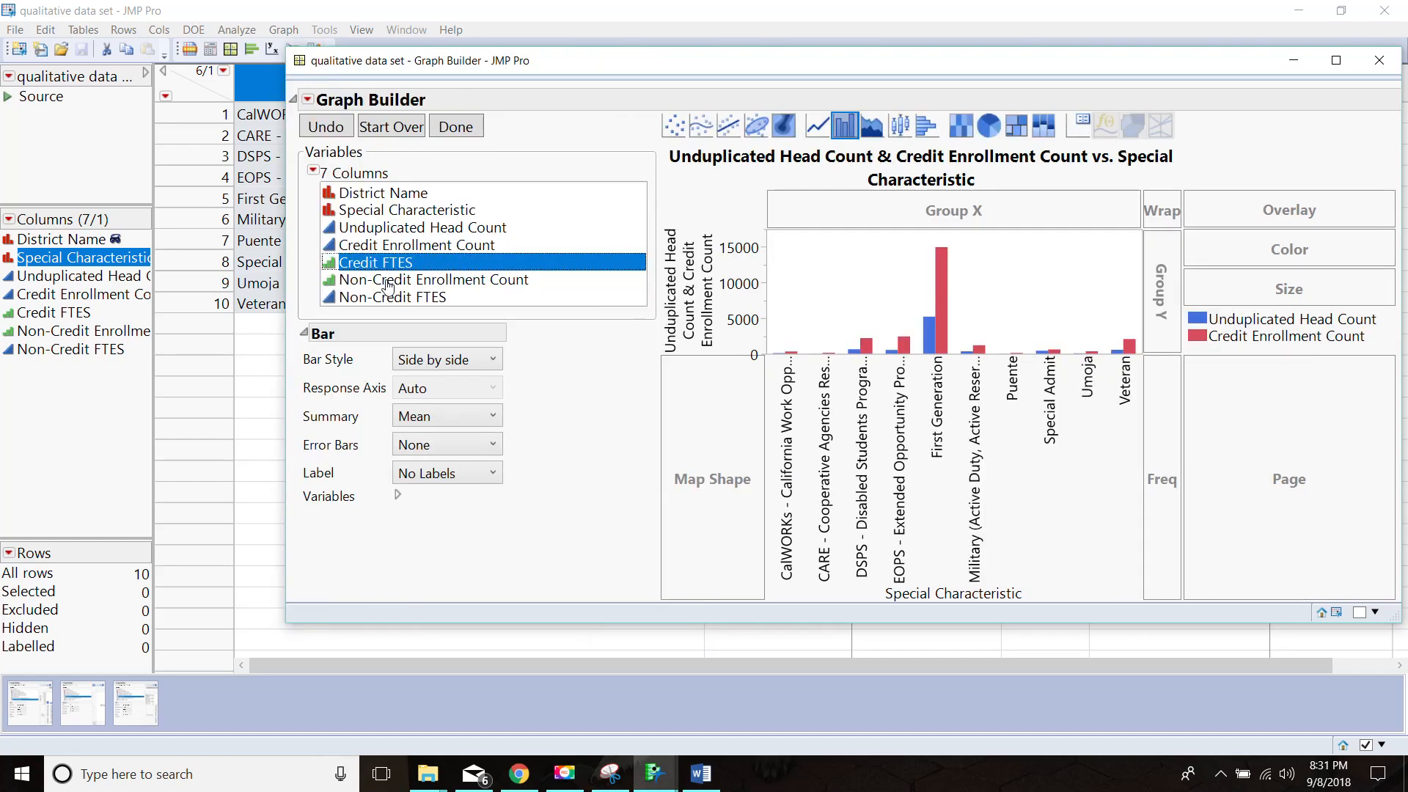
{"action": "left_click_drag", "start_coordinate": [514, 280], "coordinate": [767, 309]}
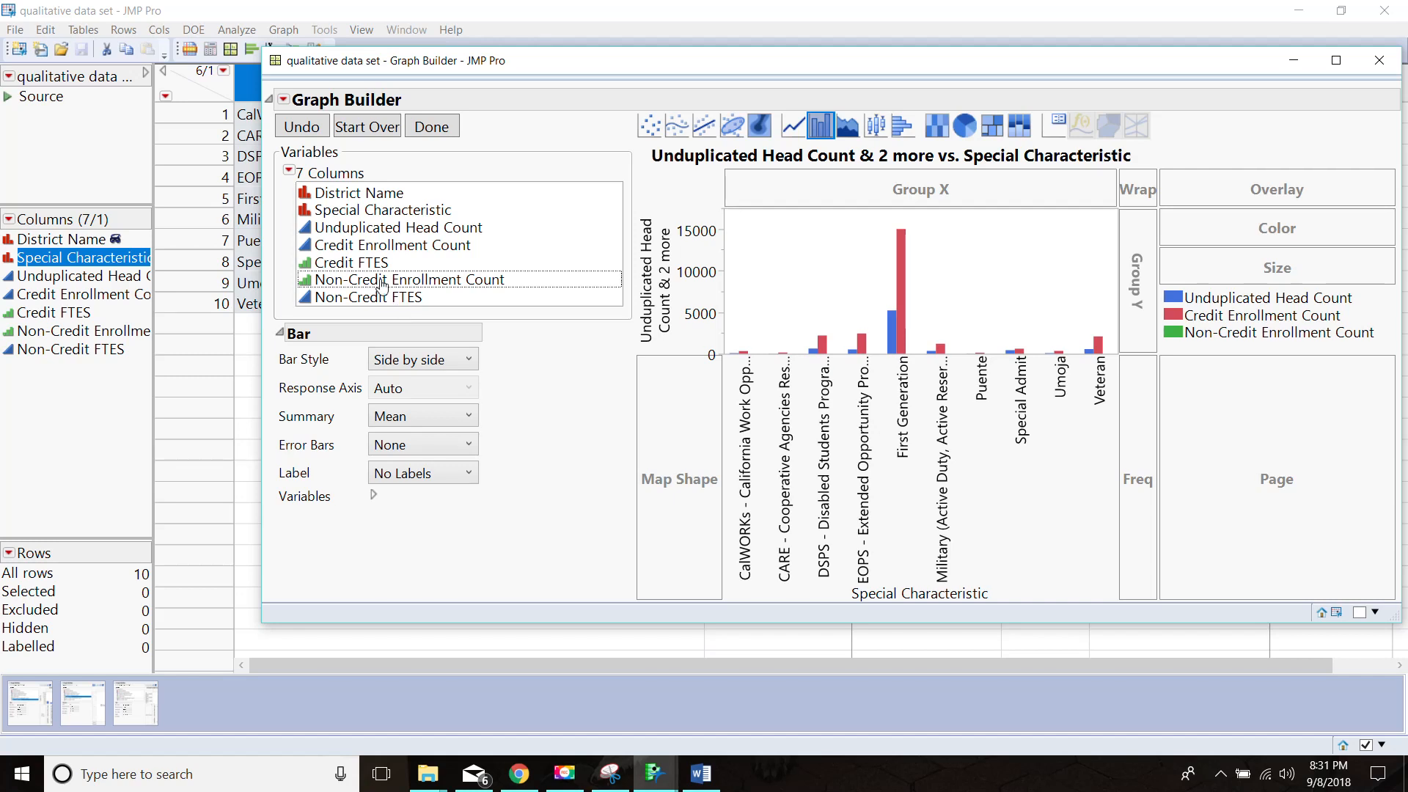
{"action": "left_click", "coordinate": [387, 425]}
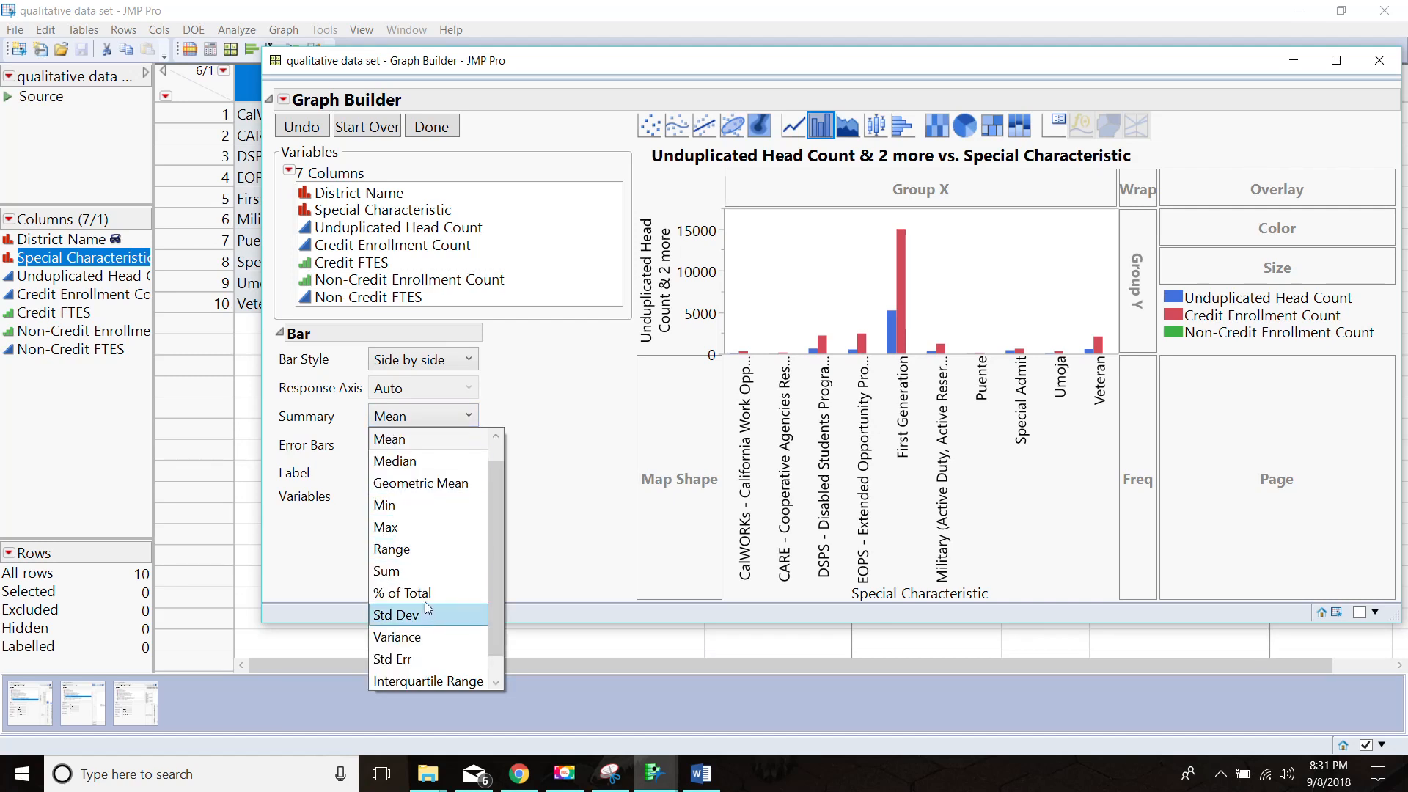
{"action": "left_click", "coordinate": [402, 593]}
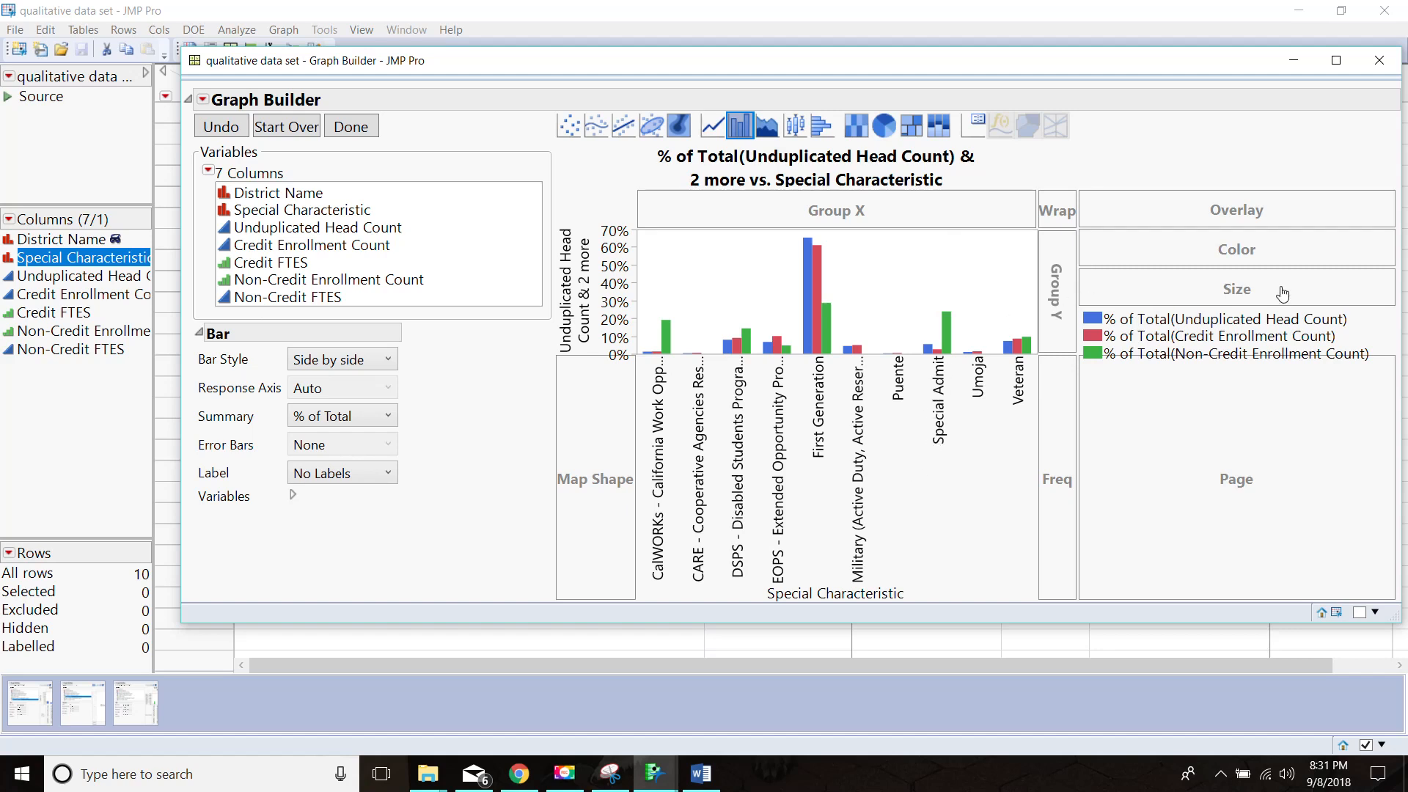
- Shorten the first two X axis value labels to CalWORKs and CARE in the axis settings
{"action": "double_click", "coordinate": [856, 389]}
{"action": "left_click", "coordinate": [873, 231]}
{"action": "left_click", "coordinate": [873, 231]}
{"action": "key", "text": "Delete"}
{"action": "key", "text": "Delete"}
{"action": "key", "text": "Delete"}
{"action": "key", "text": "Delete"}
{"action": "key", "text": "Delete"}
{"action": "key", "text": "Delete"}
{"action": "key", "text": "Delete"}
{"action": "key", "text": "Delete"}
{"action": "key", "text": "Delete"}
{"action": "key", "text": "Delete"}
{"action": "key", "text": "Delete"}
{"action": "key", "text": "Delete"}
{"action": "key", "text": "Delete"}
{"action": "key", "text": "Delete"}
{"action": "key", "text": "Delete"}
{"action": "key", "text": "Delete"}
{"action": "key", "text": "Delete"}
{"action": "key", "text": "Delete"}
{"action": "key", "text": "Delete"}
{"action": "key", "text": "Delete"}
{"action": "left_click", "coordinate": [839, 250]}
{"action": "left_click", "coordinate": [839, 249]}
{"action": "key", "text": "Delete"}
{"action": "key", "text": "Delete"}
{"action": "key", "text": "Delete"}
{"action": "key", "text": "Delete"}
{"action": "key", "text": "Delete"}
{"action": "key", "text": "Delete"}
{"action": "key", "text": "Delete"}
{"action": "key", "text": "Delete"}
{"action": "key", "text": "Delete"}
{"action": "key", "text": "Delete"}
{"action": "key", "text": "Delete"}
{"action": "key", "text": "Delete"}
{"action": "key", "text": "Delete"}
{"action": "key", "text": "Delete"}
{"action": "key", "text": "Delete"}
{"action": "key", "text": "Delete"}
{"action": "key", "text": "Delete"}
{"action": "key", "text": "Delete"}
{"action": "key", "text": "Delete"}
{"action": "key", "text": "Delete"}
{"action": "key", "text": "Delete"}
{"action": "key", "text": "Delete"}
{"action": "key", "text": "Delete"}
{"action": "key", "text": "Delete"}
{"action": "key", "text": "Delete"}
{"action": "key", "text": "Delete"}
{"action": "key", "text": "Delete"}
{"action": "key", "text": "Delete"}
{"action": "key", "text": "Delete"}
{"action": "key", "text": "Delete"}
{"action": "key", "text": "Delete"}
{"action": "key", "text": "Delete"}
{"action": "key", "text": "Delete"}
{"action": "key", "text": "Delete"}
{"action": "key", "text": "Delete"}
{"action": "key", "text": "Delete"}
{"action": "key", "text": "Delete"}
{"action": "key", "text": "Delete"}
{"action": "key", "text": "Delete"}
- Shorten the X axis value labels of the disabled students and extended opportunity programs to DSPS and EOPS
{"action": "left_click", "coordinate": [833, 268]}
{"action": "left_click", "coordinate": [834, 268]}
{"action": "key", "text": "Delete"}
{"action": "key", "text": "Delete"}
{"action": "key", "text": "Delete"}
{"action": "key", "text": "Delete"}
{"action": "key", "text": "Delete"}
{"action": "key", "text": "Delete"}
{"action": "key", "text": "Delete"}
{"action": "key", "text": "Delete"}
{"action": "key", "text": "Delete"}
{"action": "key", "text": "Delete"}
{"action": "key", "text": "Delete"}
{"action": "key", "text": "Delete"}
{"action": "key", "text": "Delete"}
{"action": "key", "text": "Delete"}
{"action": "key", "text": "Delete"}
{"action": "key", "text": "Delete"}
{"action": "key", "text": "Delete"}
{"action": "key", "text": "Delete"}
{"action": "key", "text": "Delete"}
{"action": "key", "text": "Delete"}
{"action": "type", "text": "S"}
{"action": "double_click", "coordinate": [839, 287]}
{"action": "left_click", "coordinate": [839, 288]}
{"action": "key", "text": "Delete"}
{"action": "key", "text": "Delete"}
{"action": "key", "text": "Delete"}
{"action": "key", "text": "Delete"}
{"action": "key", "text": "Delete"}
{"action": "key", "text": "Delete"}
{"action": "key", "text": "Delete"}
{"action": "key", "text": "Delete"}
{"action": "key", "text": "Delete"}
{"action": "key", "text": "Delete"}
{"action": "key", "text": "Delete"}
{"action": "key", "text": "Delete"}
{"action": "key", "text": "Delete"}
{"action": "key", "text": "Delete"}
{"action": "key", "text": "Delete"}
{"action": "key", "text": "Delete"}
{"action": "key", "text": "Delete"}
{"action": "key", "text": "Delete"}
{"action": "key", "text": "Delete"}
{"action": "key", "text": "Delete"}
- Shorten the active duty and reserve label to Military, apply the axis settings and finish the side-by-side bar chart
{"action": "left_click", "coordinate": [1039, 310]}
{"action": "double_click", "coordinate": [851, 305]}
{"action": "left_click", "coordinate": [850, 303]}
{"action": "key", "text": "Delete"}
{"action": "key", "text": "Delete"}
{"action": "key", "text": "Delete"}
{"action": "key", "text": "Delete"}
{"action": "key", "text": "Delete"}
{"action": "key", "text": "Delete"}
{"action": "key", "text": "Delete"}
{"action": "key", "text": "Delete"}
{"action": "key", "text": "Delete"}
{"action": "key", "text": "Delete"}
{"action": "key", "text": "Delete"}
{"action": "key", "text": "Delete"}
{"action": "key", "text": "Delete"}
{"action": "key", "text": "Delete"}
{"action": "key", "text": "Delete"}
{"action": "key", "text": "Delete"}
{"action": "key", "text": "Delete"}
{"action": "key", "text": "Delete"}
{"action": "key", "text": "Delete"}
{"action": "key", "text": "Delete"}
{"action": "key", "text": "Delete"}
{"action": "key", "text": "Delete"}
{"action": "key", "text": "Delete"}
{"action": "key", "text": "Delete"}
{"action": "key", "text": "Delete"}
{"action": "key", "text": "Delete"}
{"action": "key", "text": "Delete"}
{"action": "key", "text": "Delete"}
{"action": "key", "text": "Delete"}
{"action": "key", "text": "Delete"}
{"action": "key", "text": "Delete"}
{"action": "key", "text": "Delete"}
{"action": "key", "text": "Delete"}
{"action": "key", "text": "Delete"}
{"action": "key", "text": "Delete"}
{"action": "key", "text": "Delete"}
{"action": "key", "text": "Delete"}
{"action": "key", "text": "Delete"}
{"action": "key", "text": "Delete"}
{"action": "key", "text": "Delete"}
{"action": "key", "text": "Return"}
{"action": "scroll", "coordinate": [880, 268], "scroll_direction": "down", "scroll_amount": 2}
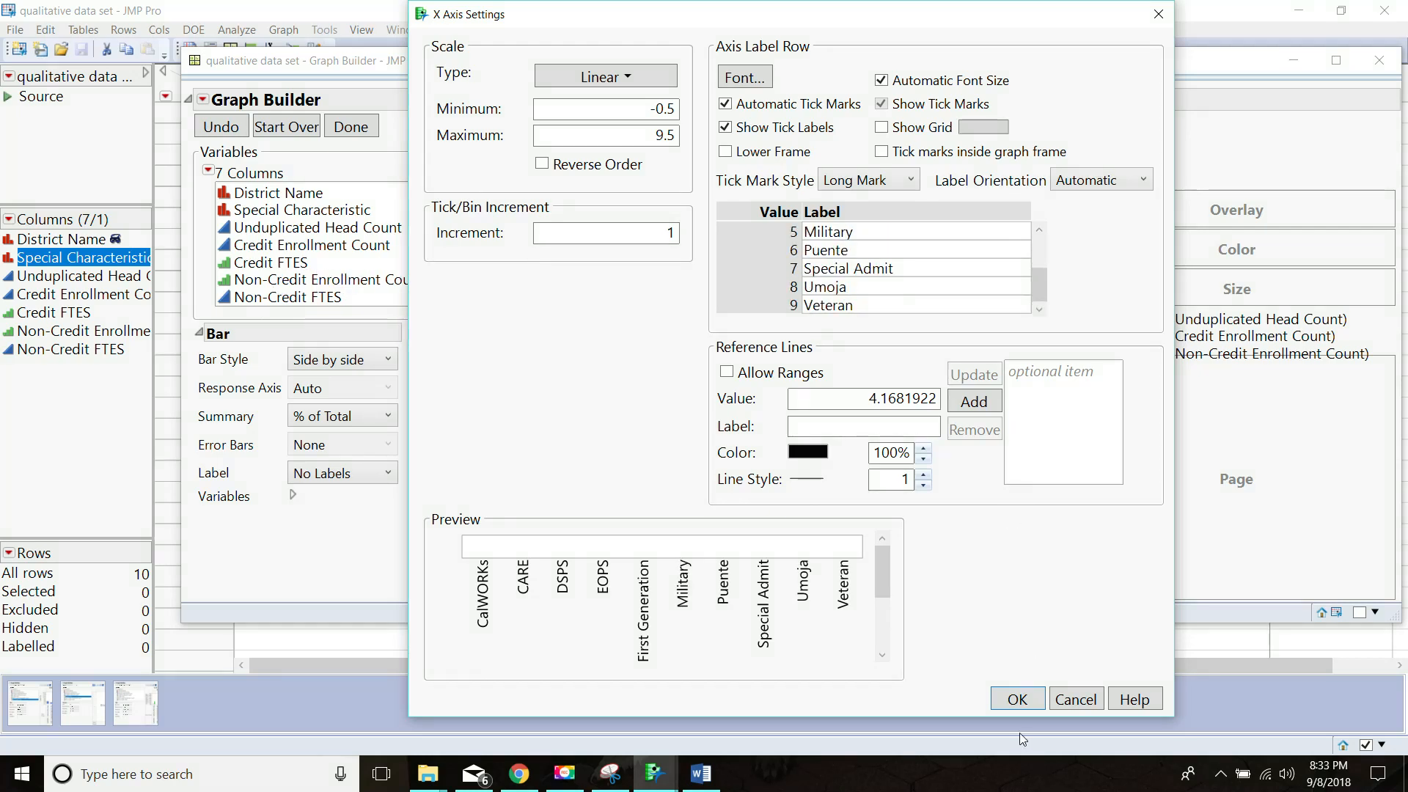
{"action": "left_click", "coordinate": [1019, 700]}
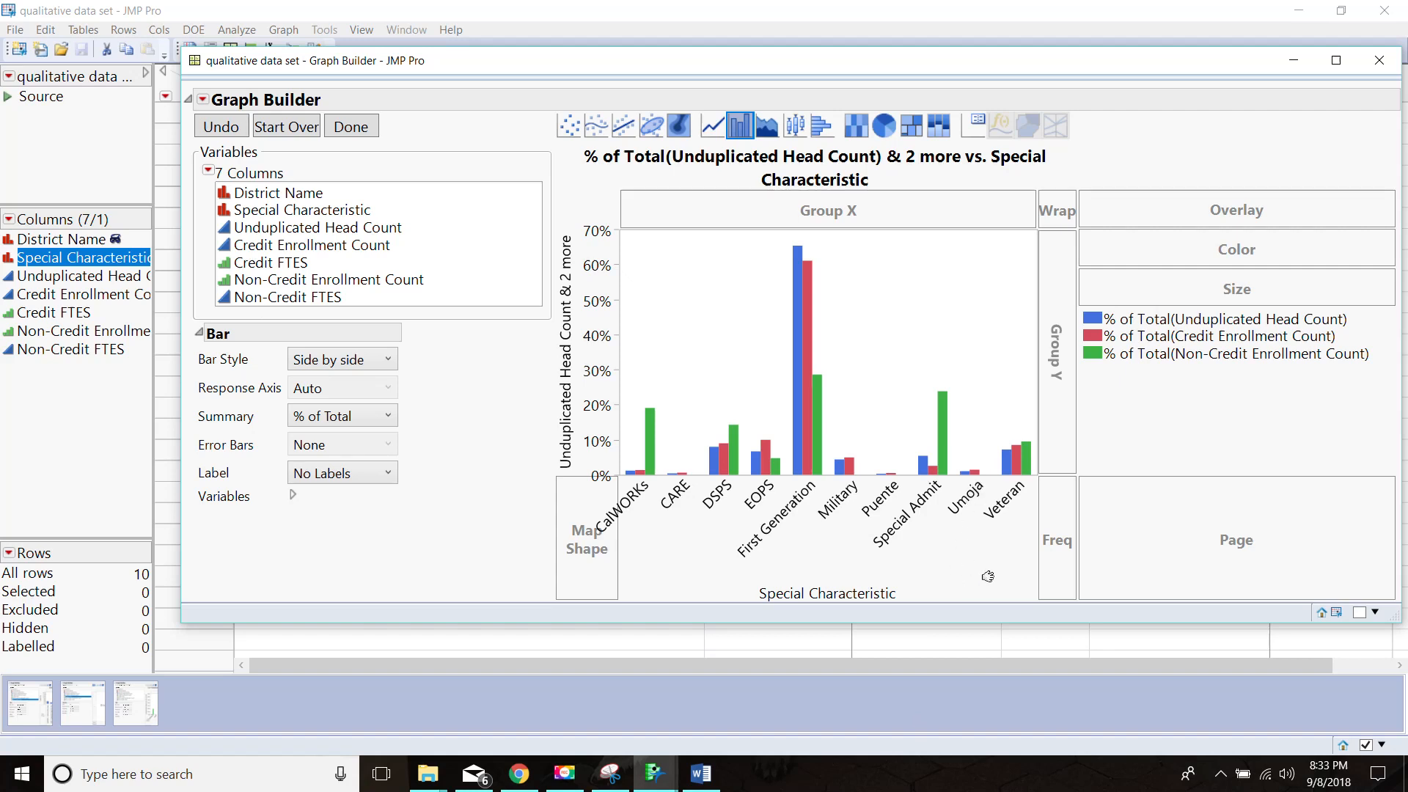
{"action": "left_click", "coordinate": [357, 128]}
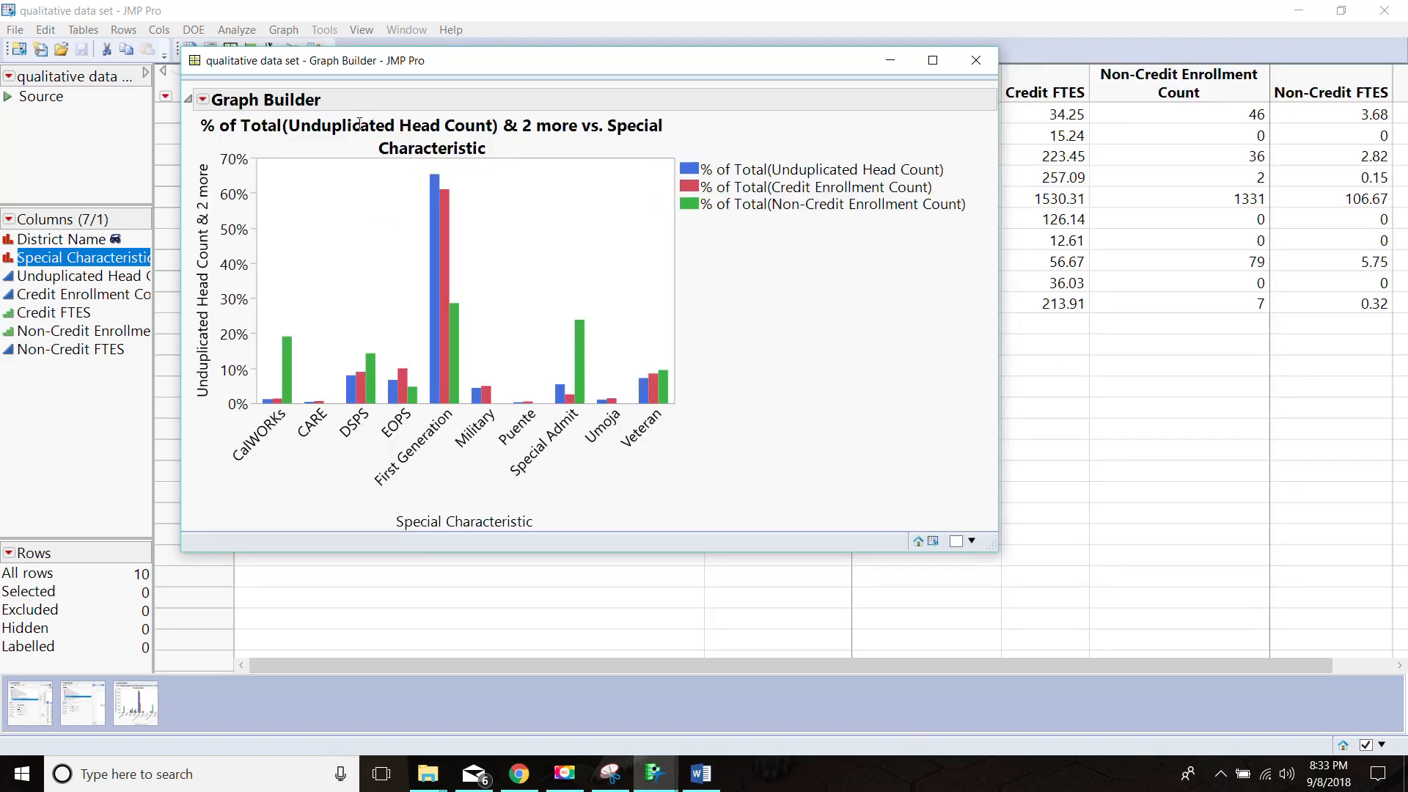